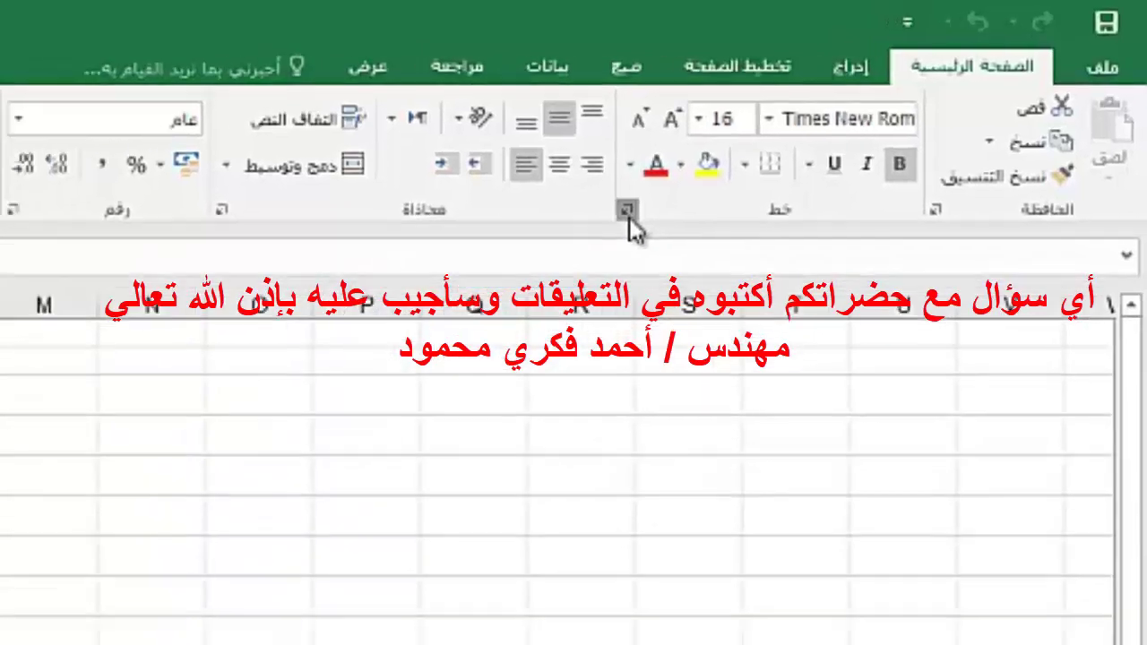
- View the font settings and the text alignment settings in the Format Cells dialog, then close it
click(628, 214)
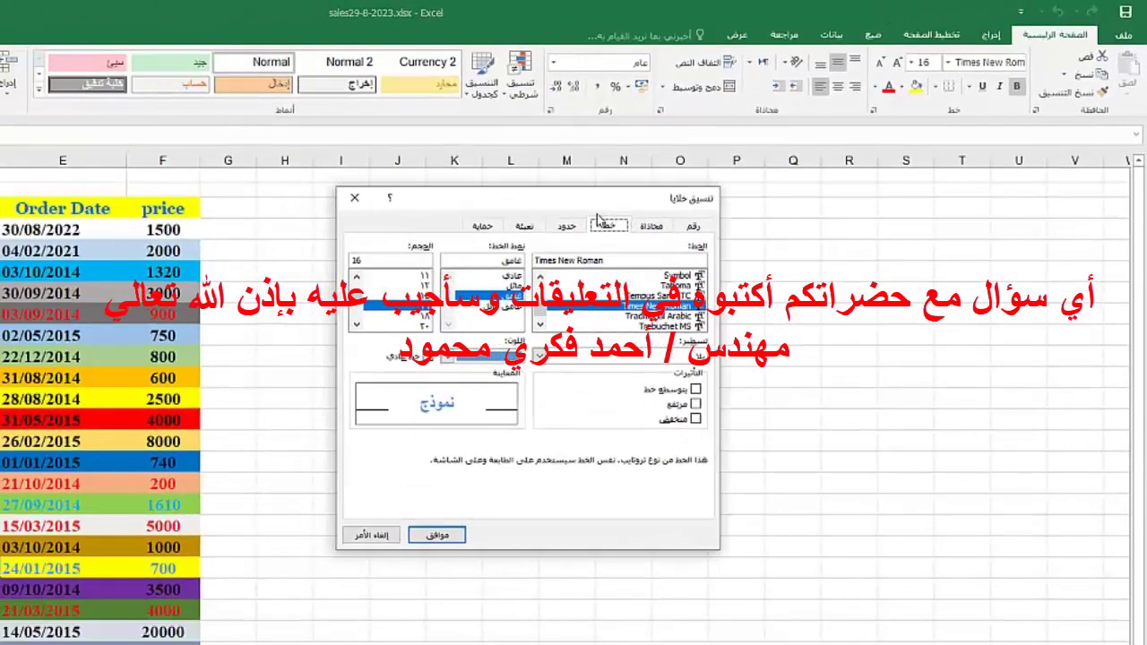
key(Escape)
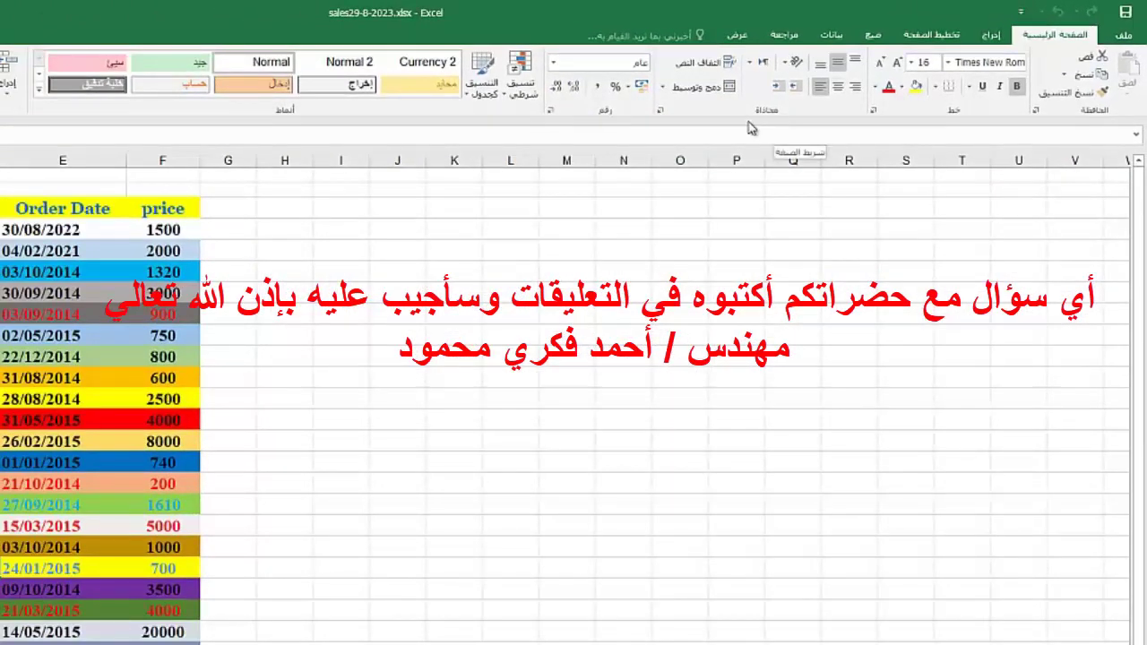
click(660, 112)
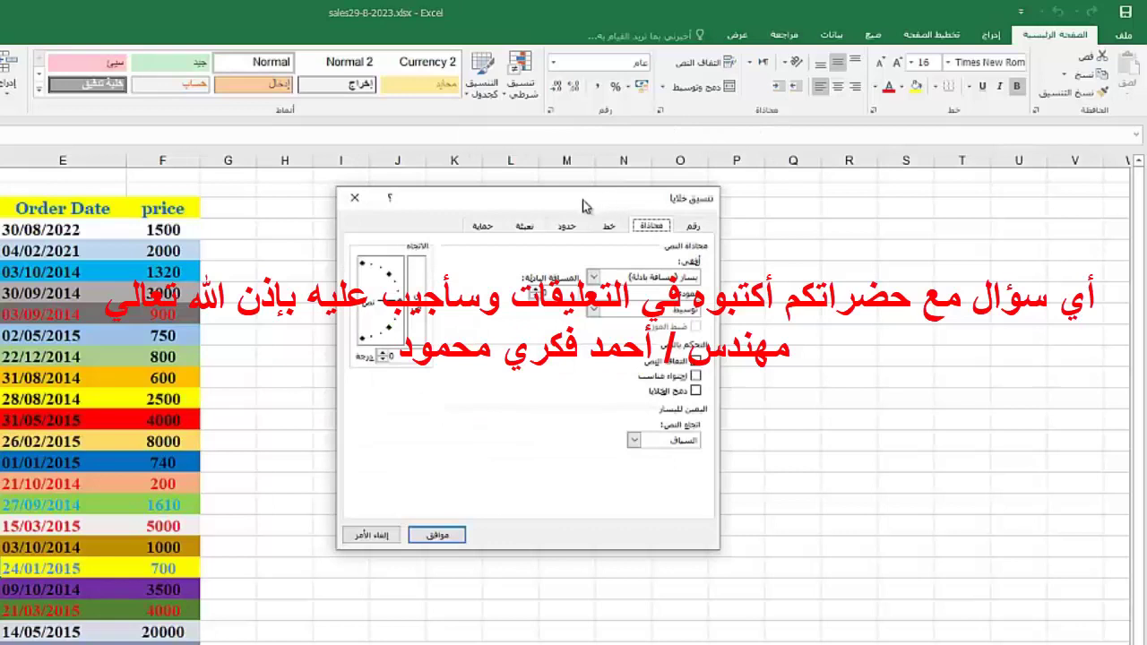
drag(583, 206, 525, 221)
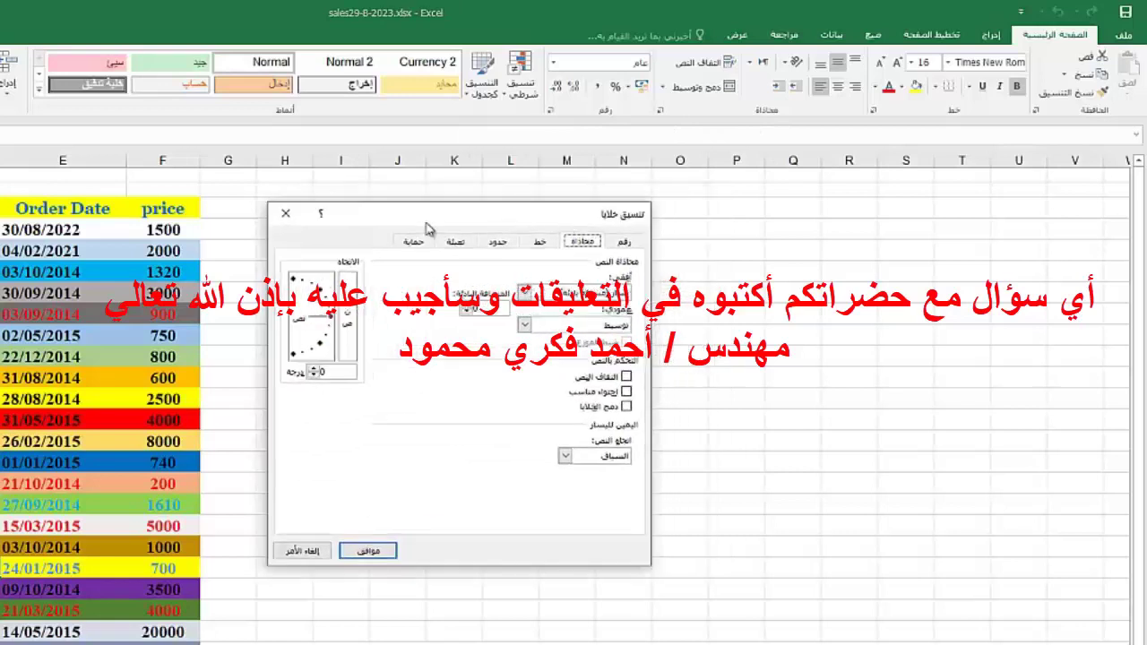
click(285, 213)
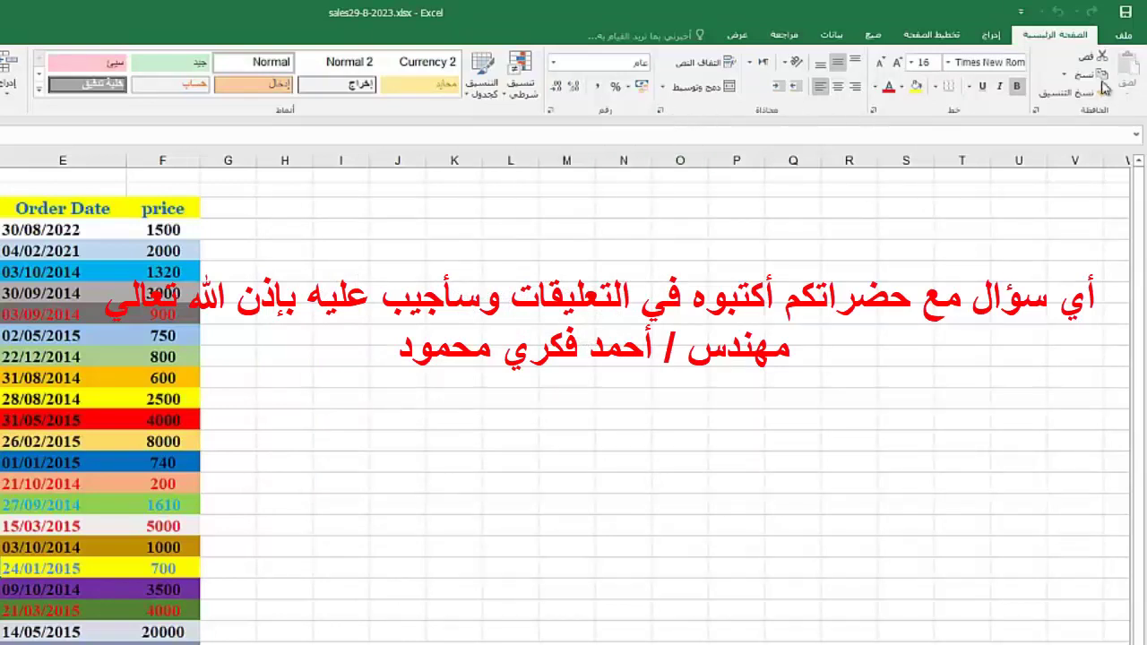
- Make English (United States) the default Office editing language in the Excel language preferences
click(1125, 36)
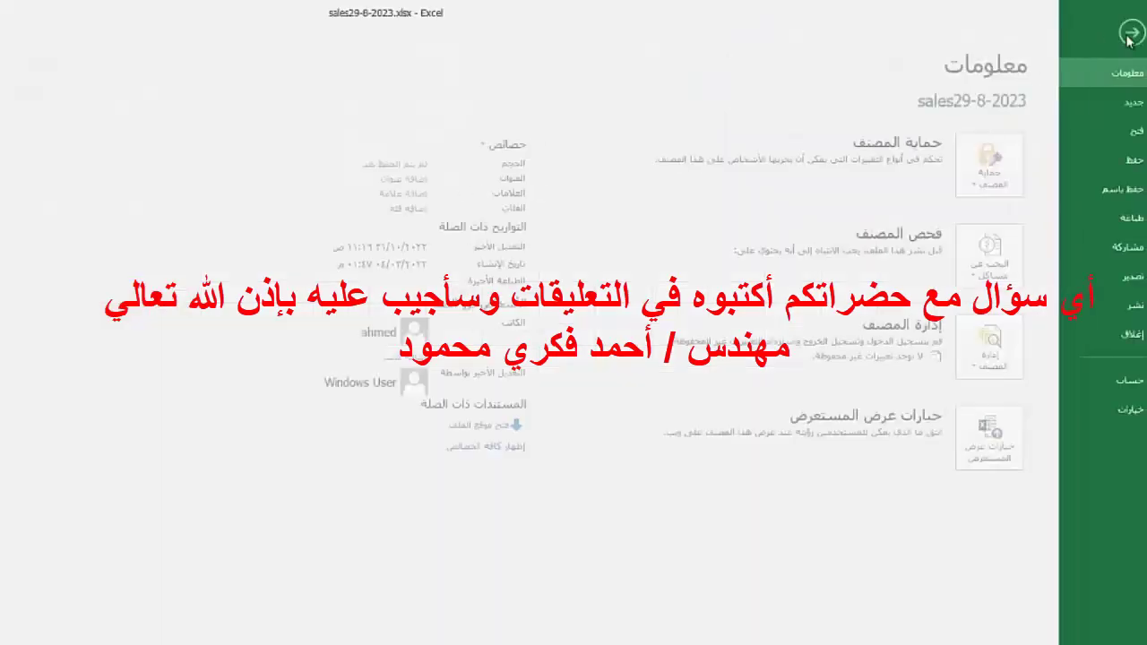
click(1113, 410)
click(781, 265)
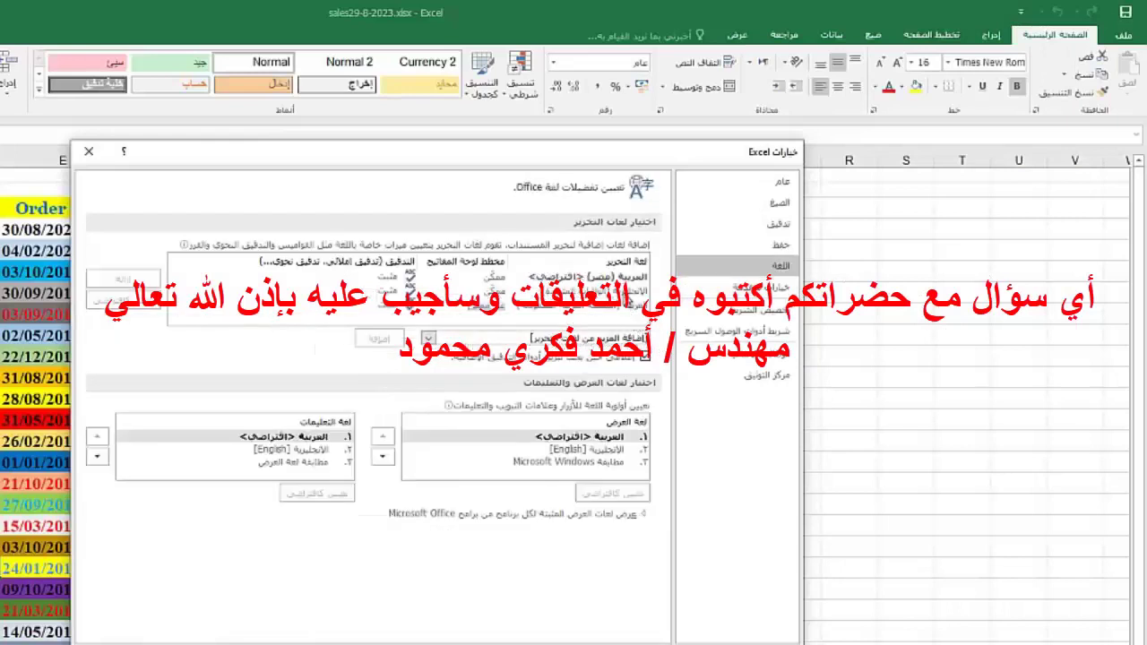
click(135, 301)
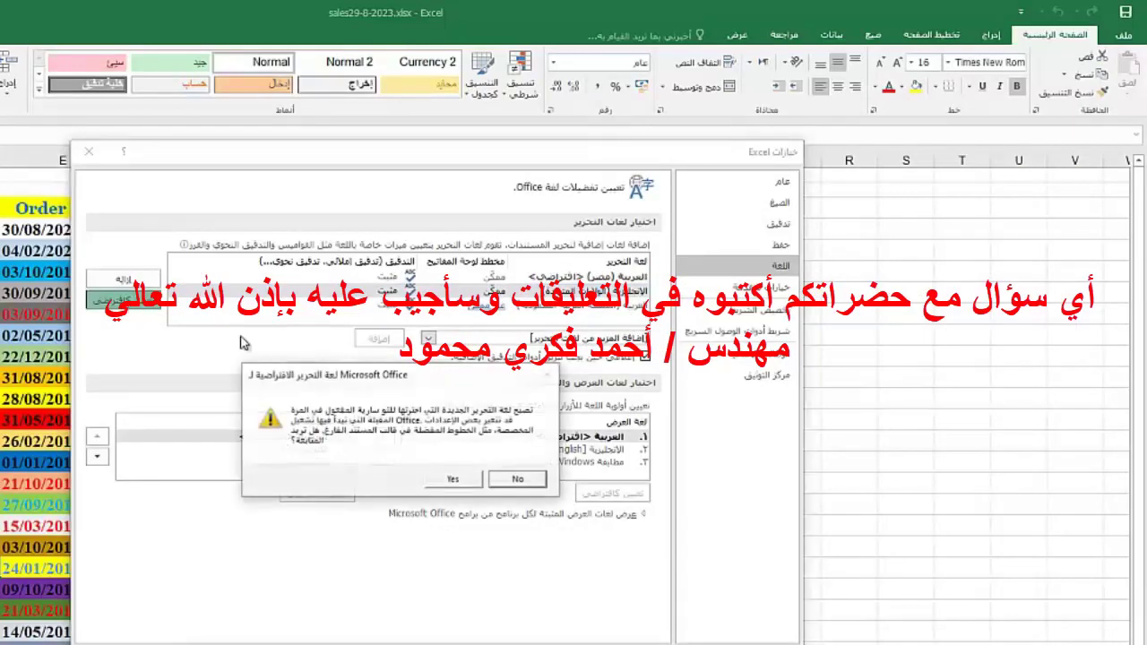
click(520, 482)
- Make English the default display and help language and apply the language preferences
click(606, 450)
click(611, 492)
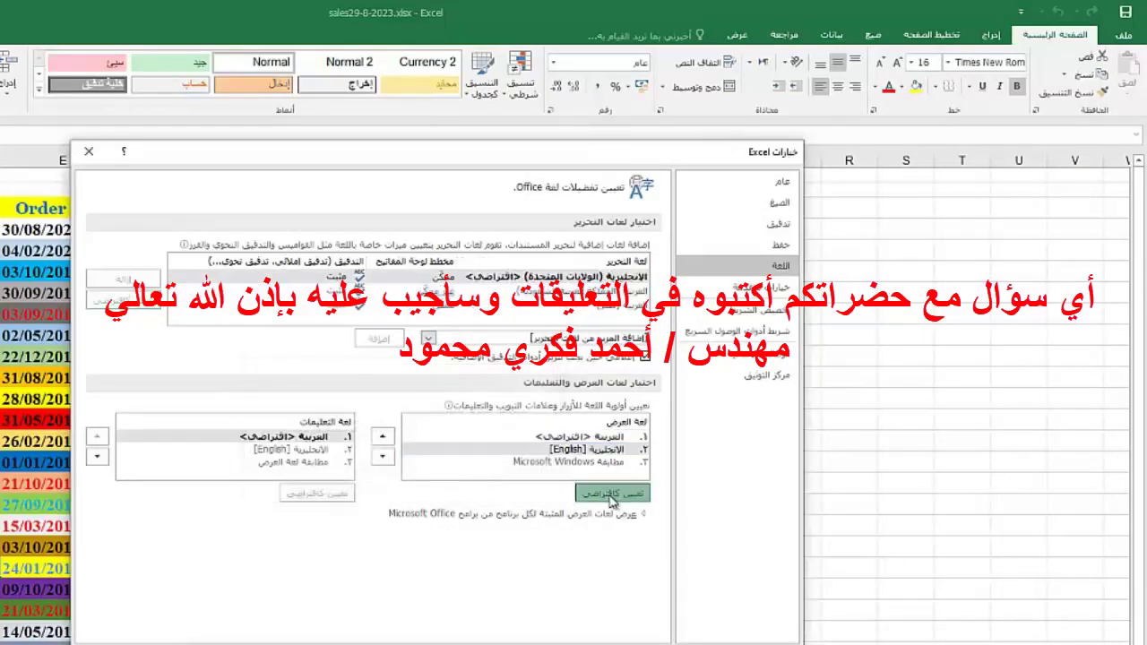
click(292, 448)
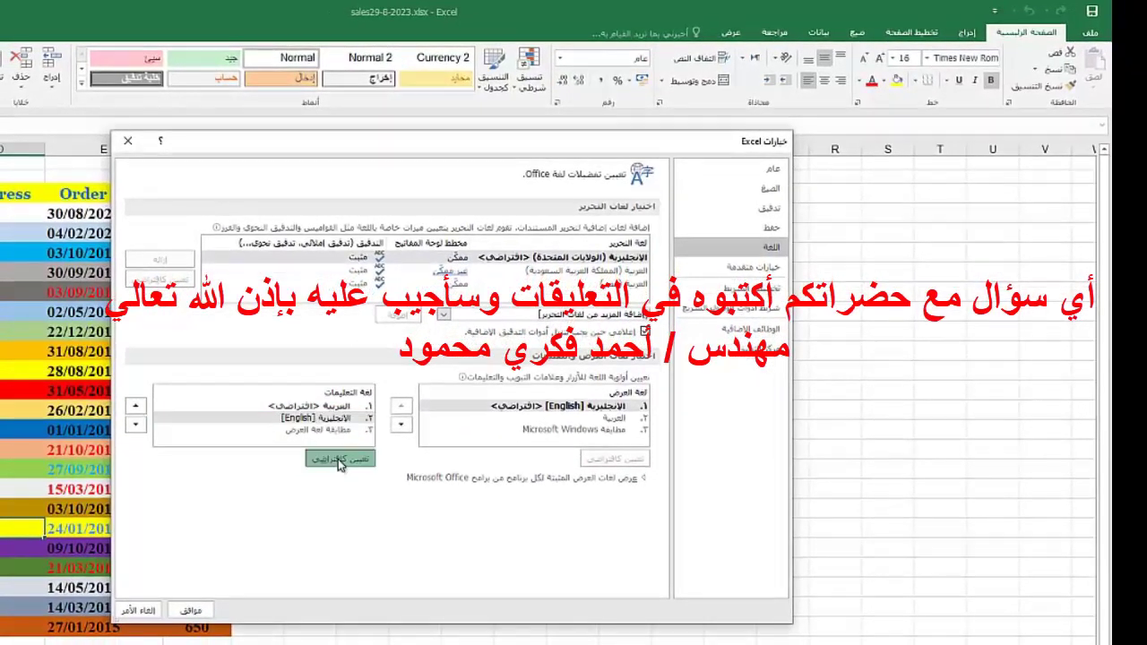
click(317, 493)
click(190, 610)
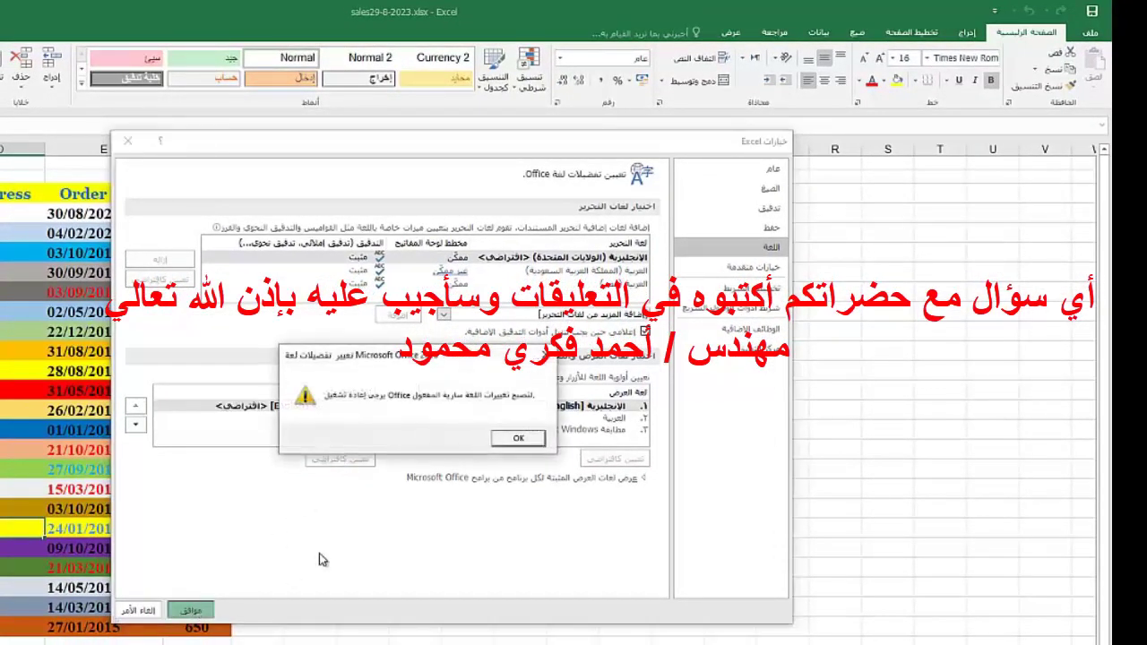
click(518, 439)
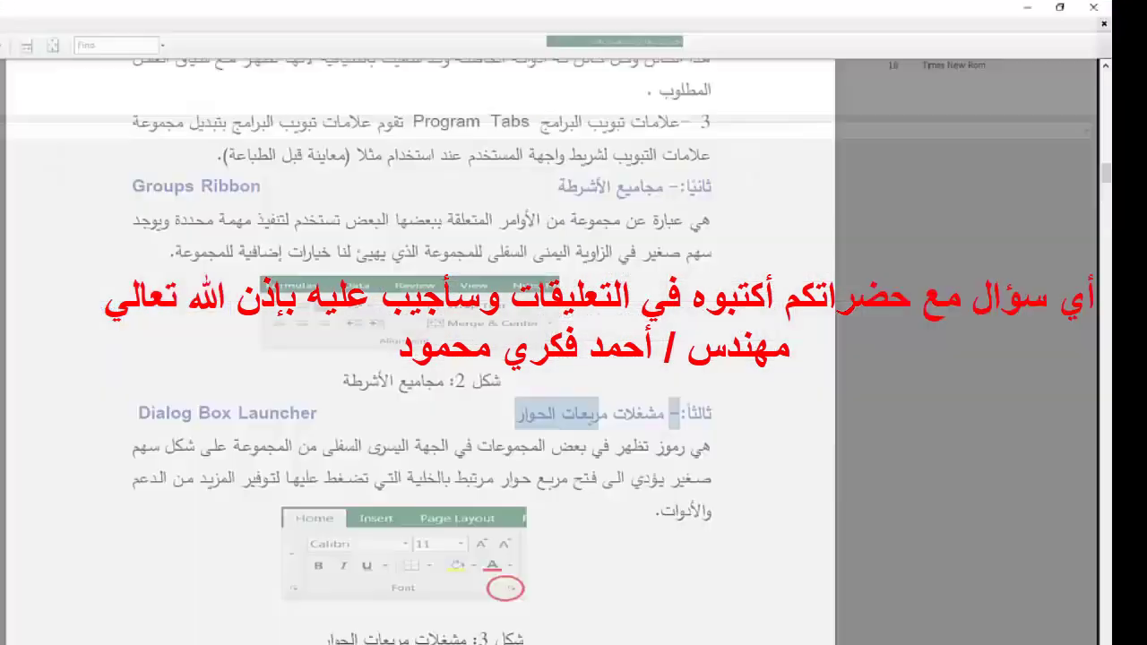
- Return to the sales29-8-2023 workbook in the English interface and view the font and alignment settings of cell C9
key(super)
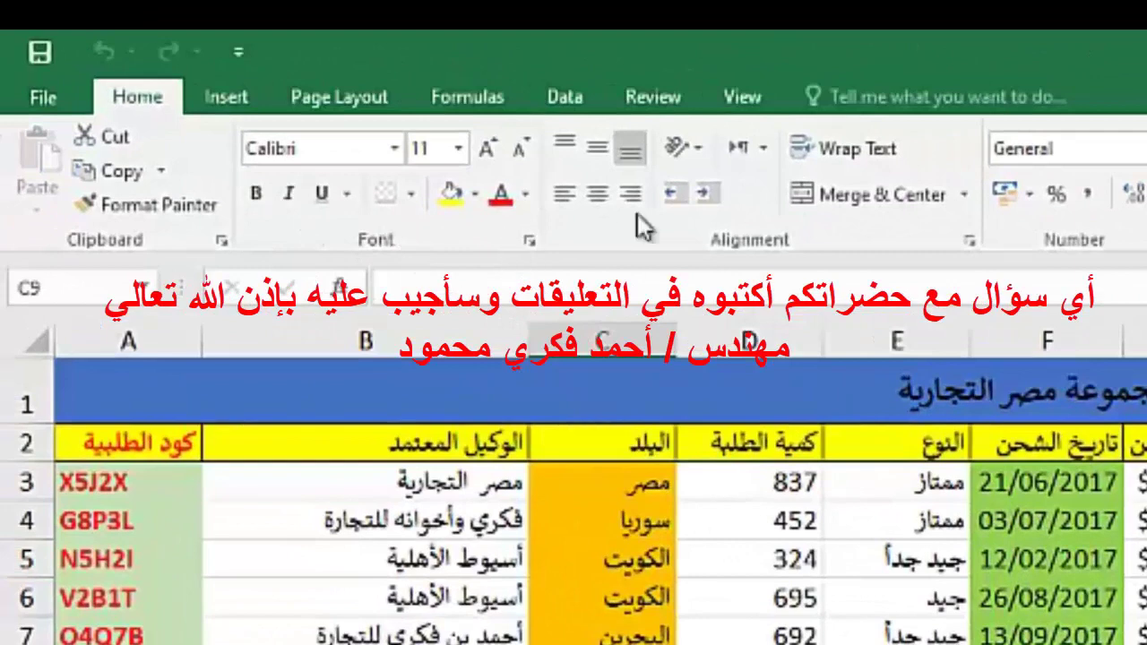
click(529, 241)
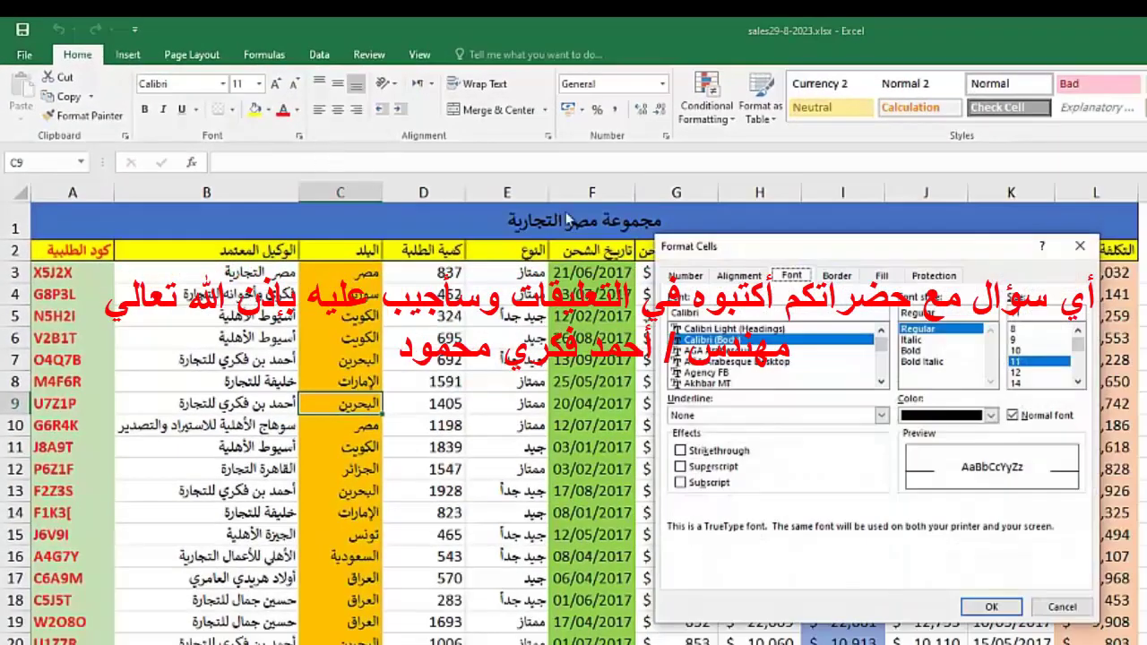
drag(772, 249, 709, 265)
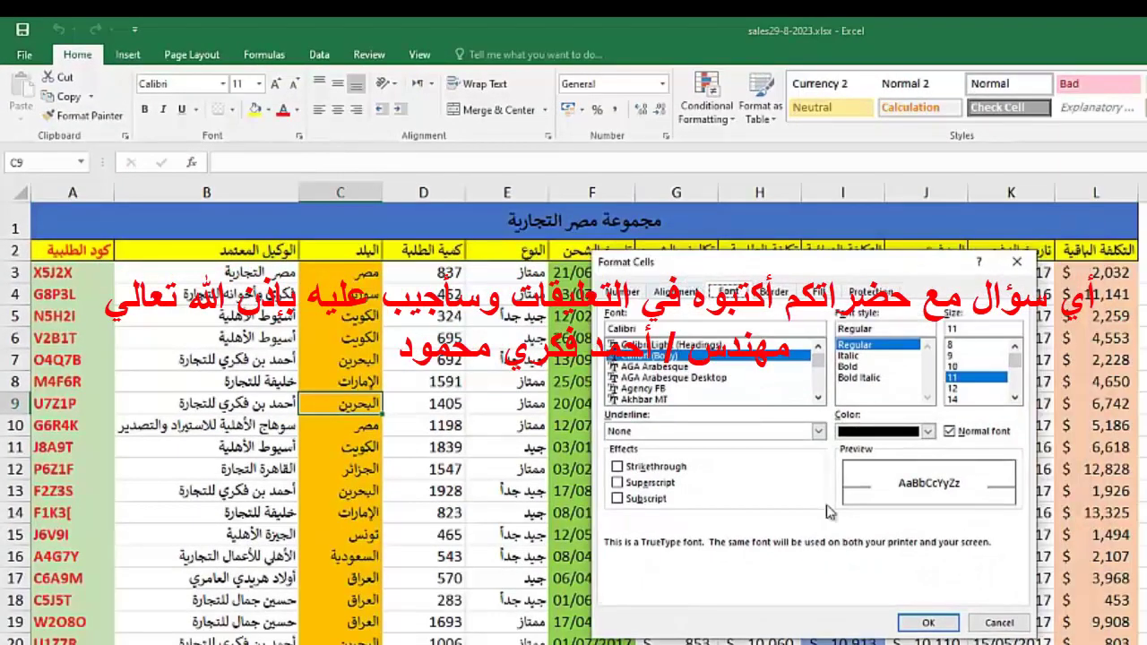
click(928, 623)
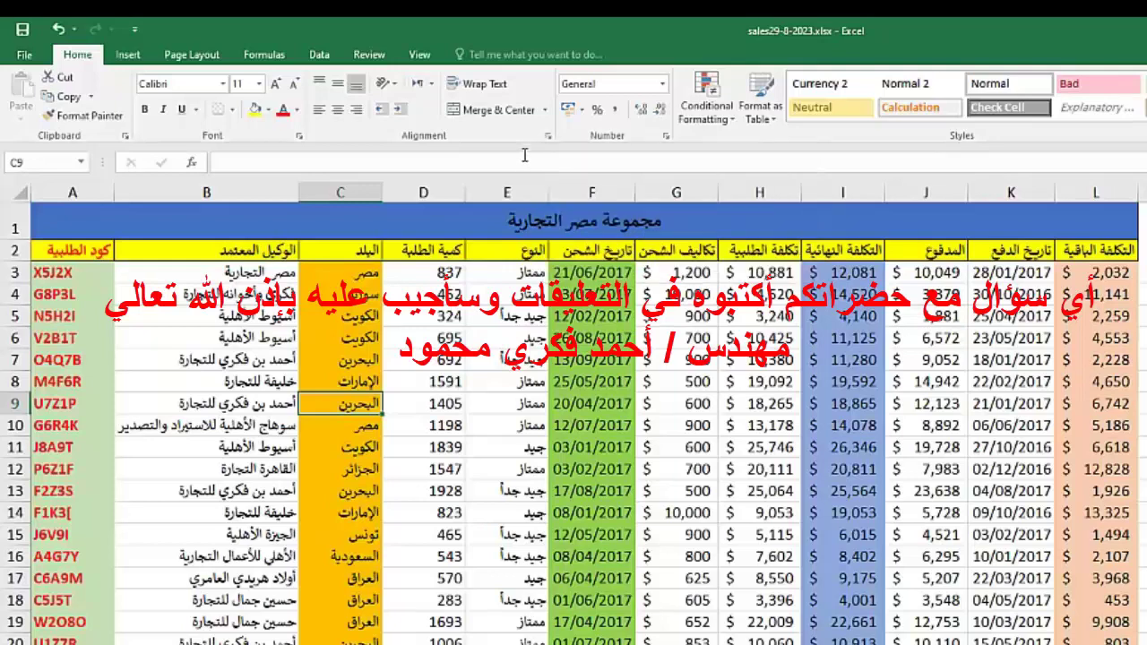
click(547, 135)
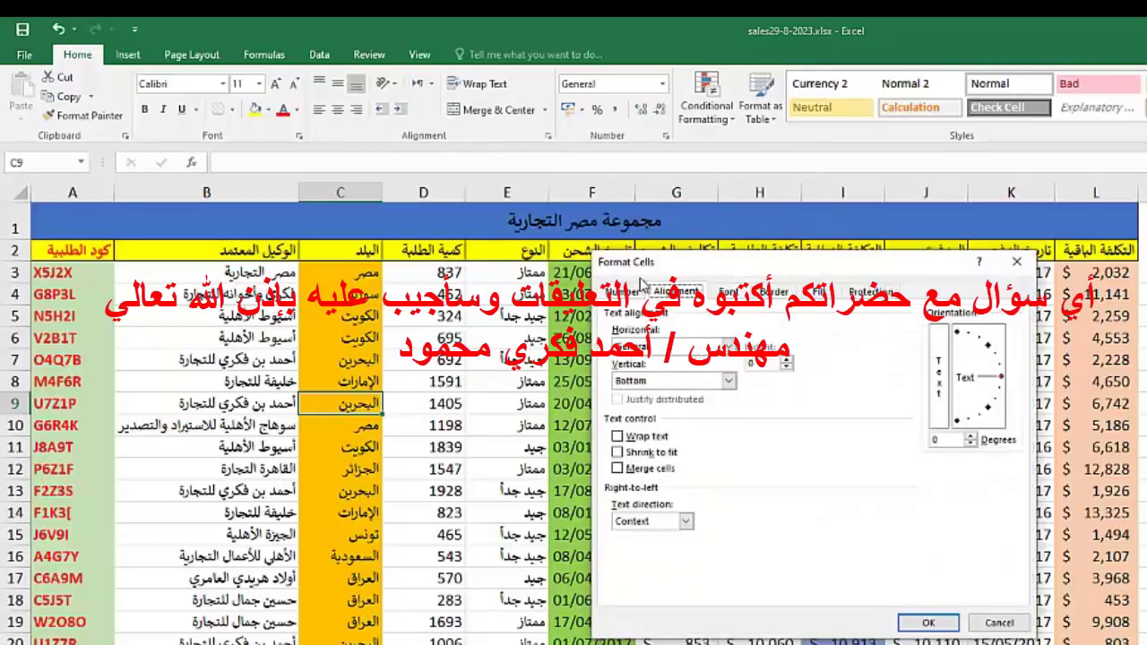
click(930, 626)
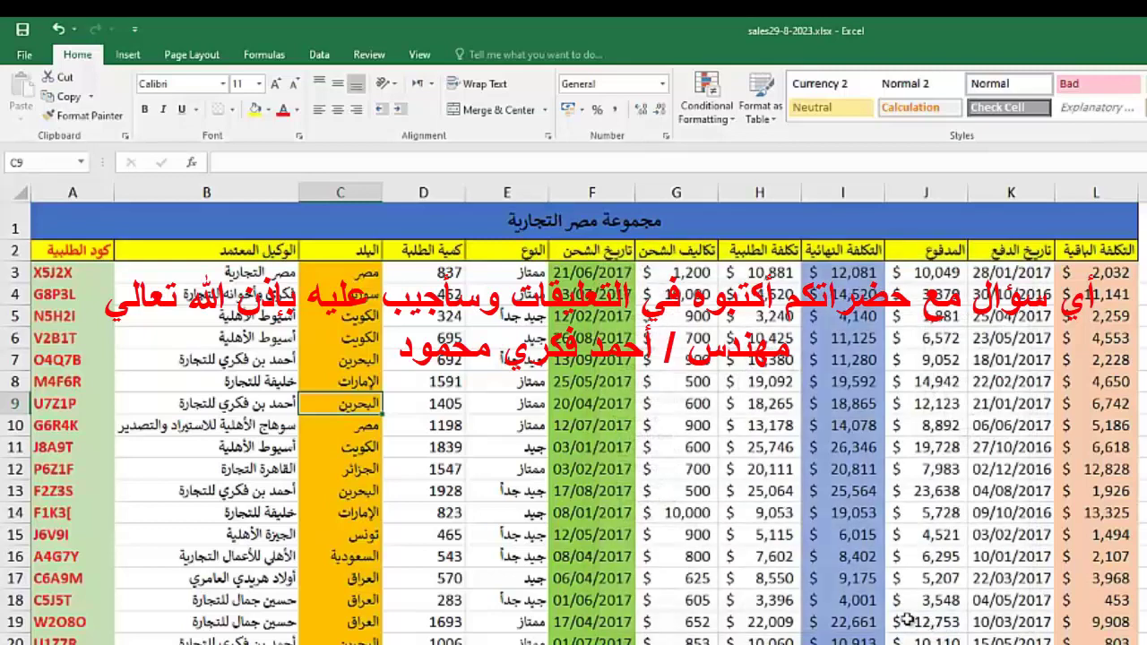
- Make Arabic (Egypt) the default Office editing language in the Excel language preferences
click(24, 55)
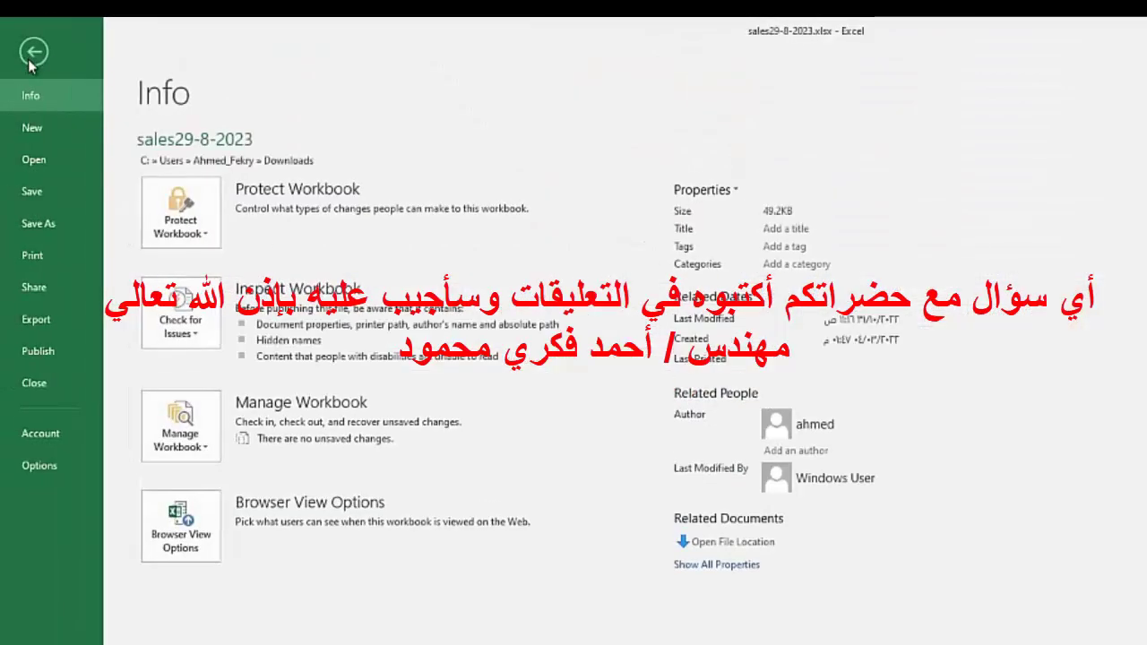
click(64, 473)
click(497, 301)
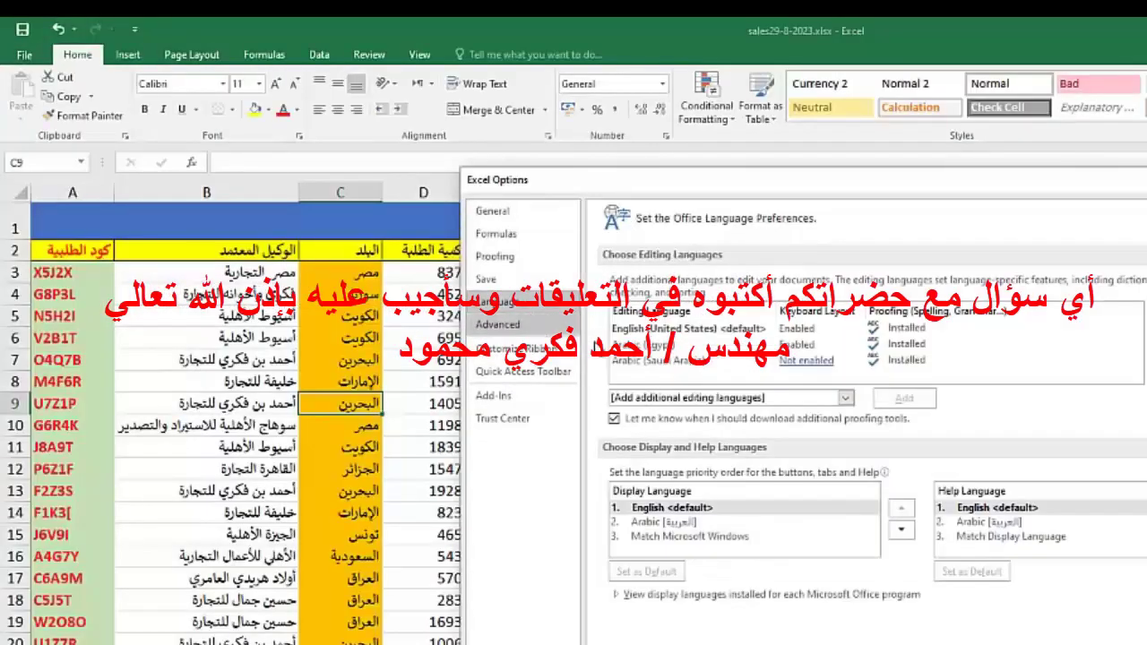
click(805, 345)
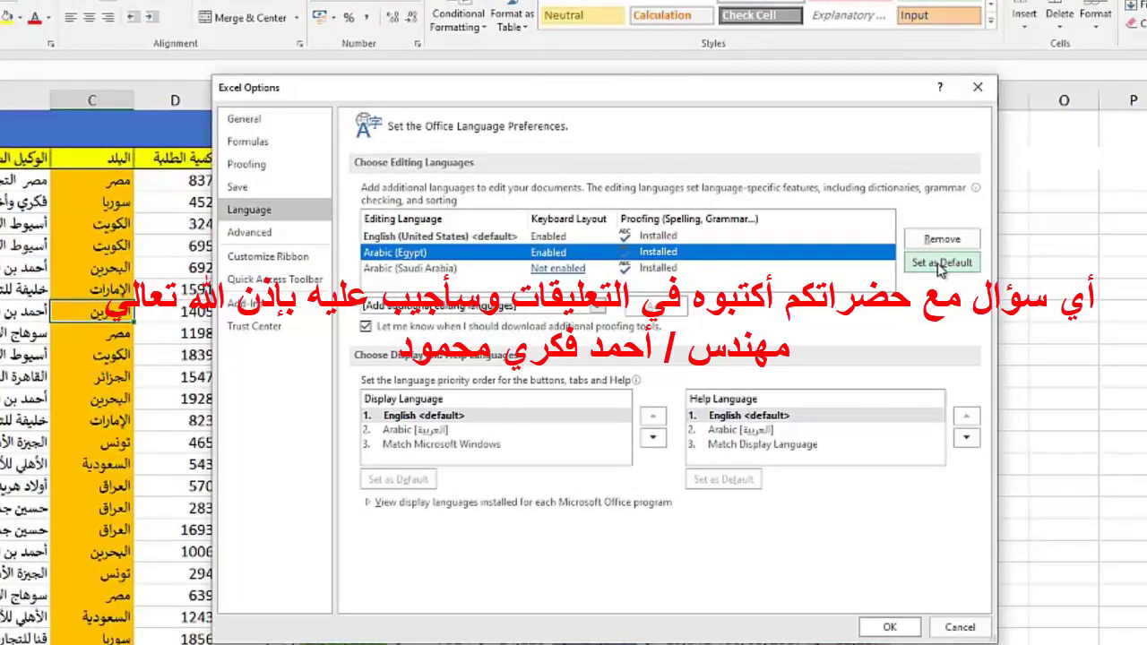
click(941, 263)
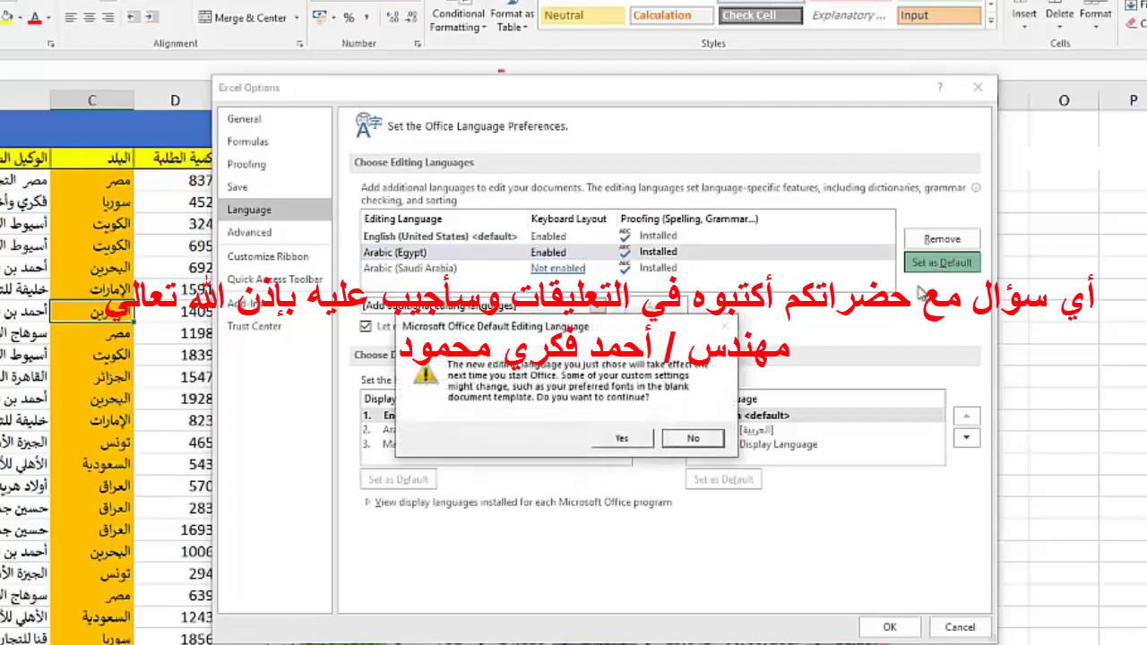
click(622, 437)
- Set Arabic as the default for both the help language and the display language
click(742, 430)
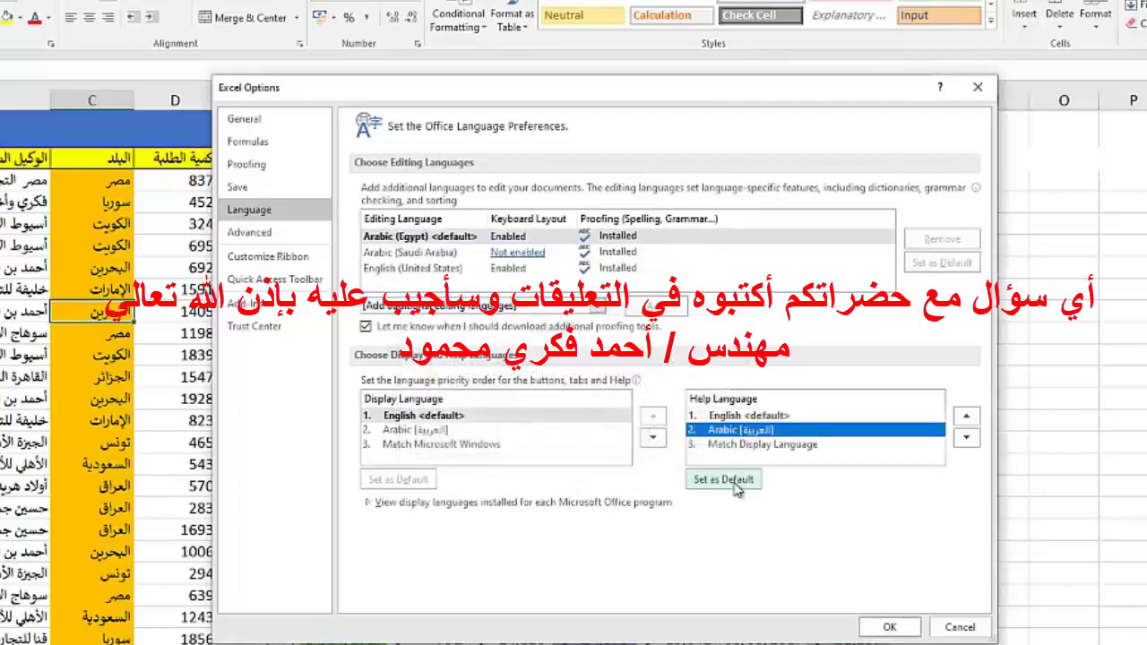
click(740, 477)
click(419, 430)
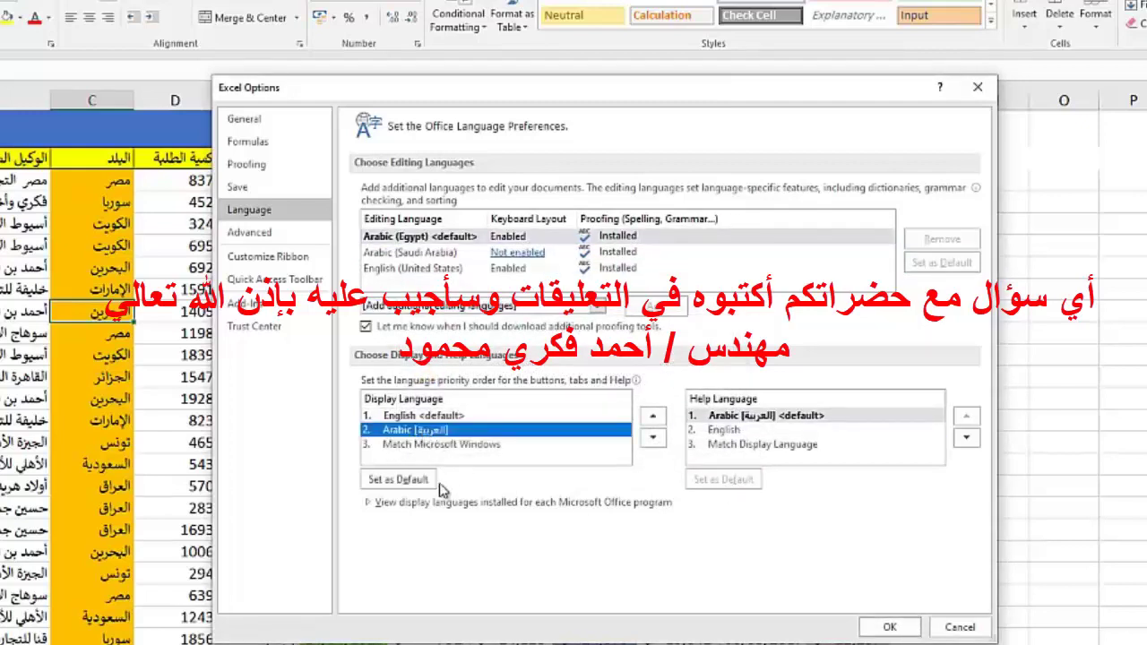
click(397, 480)
- Apply the changed language preferences and close the workbook without saving it
click(890, 630)
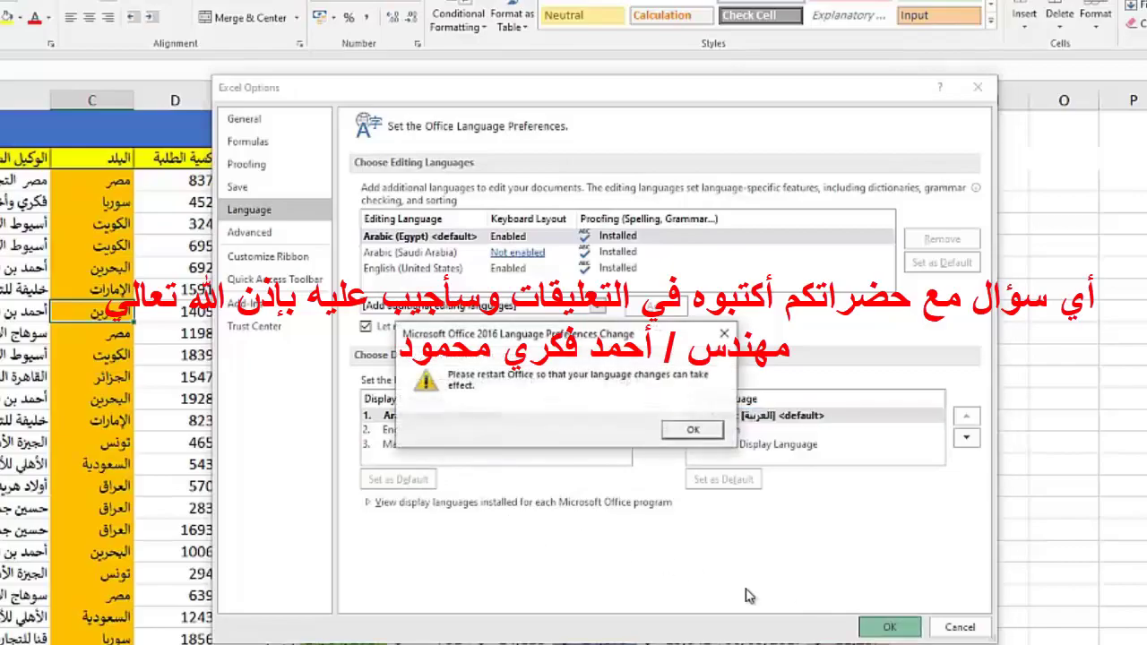
click(692, 428)
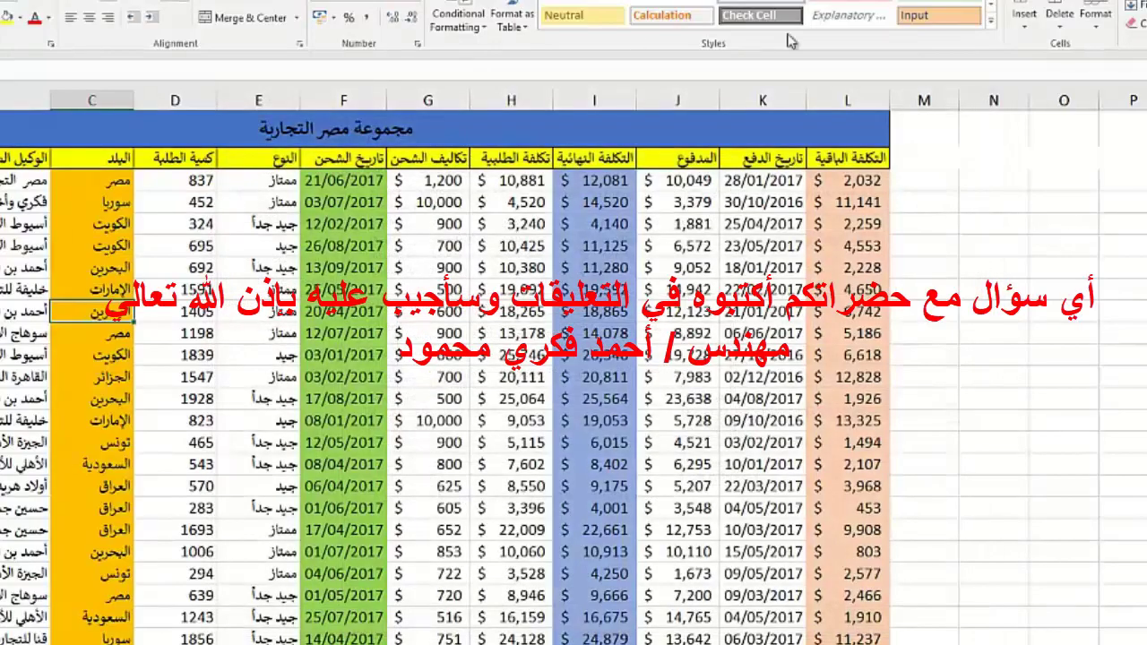
key(alt+F4)
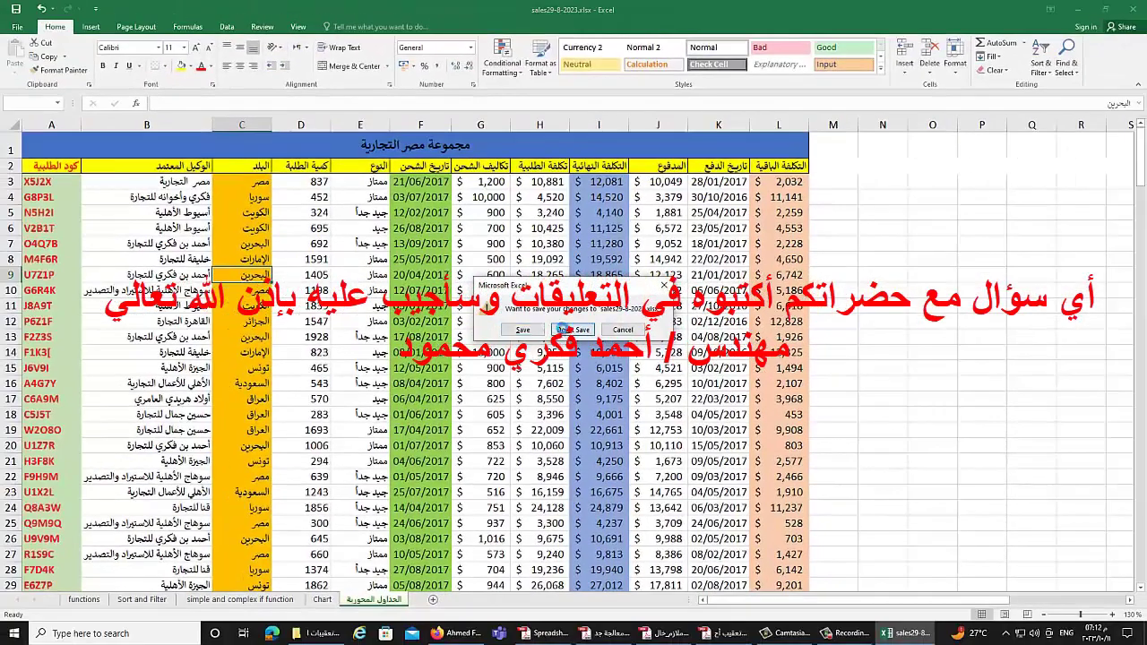
click(563, 329)
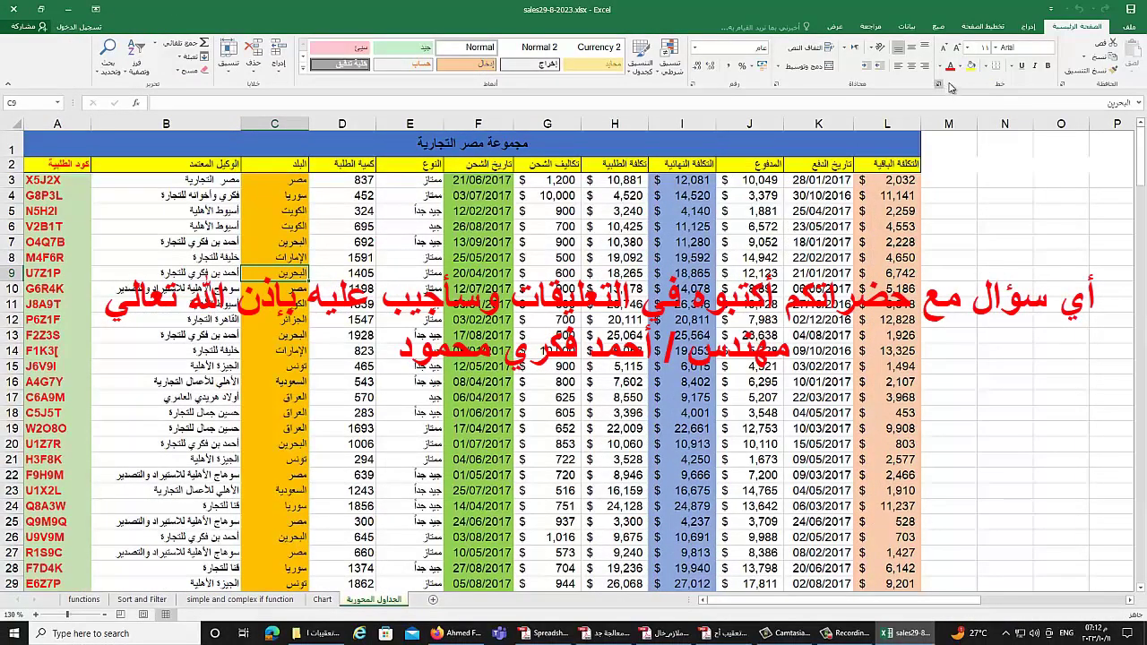
- Switch to the question list in Adobe Reader and highlight statement 188 about the mini toolbar
key(alt+Tab)
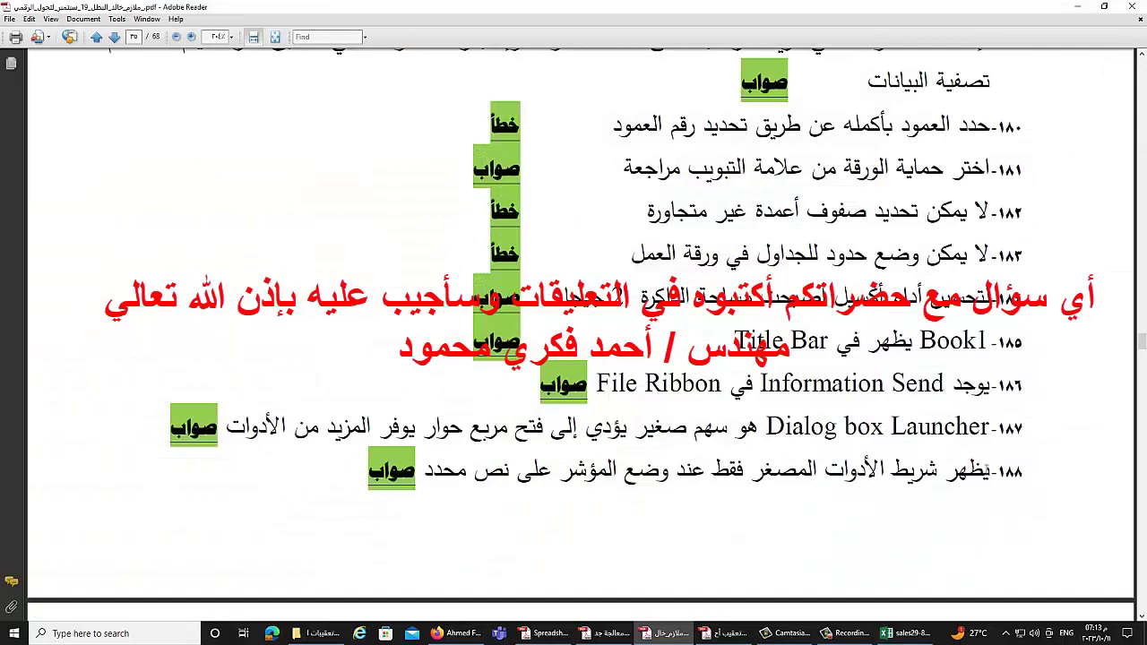
drag(990, 470, 624, 469)
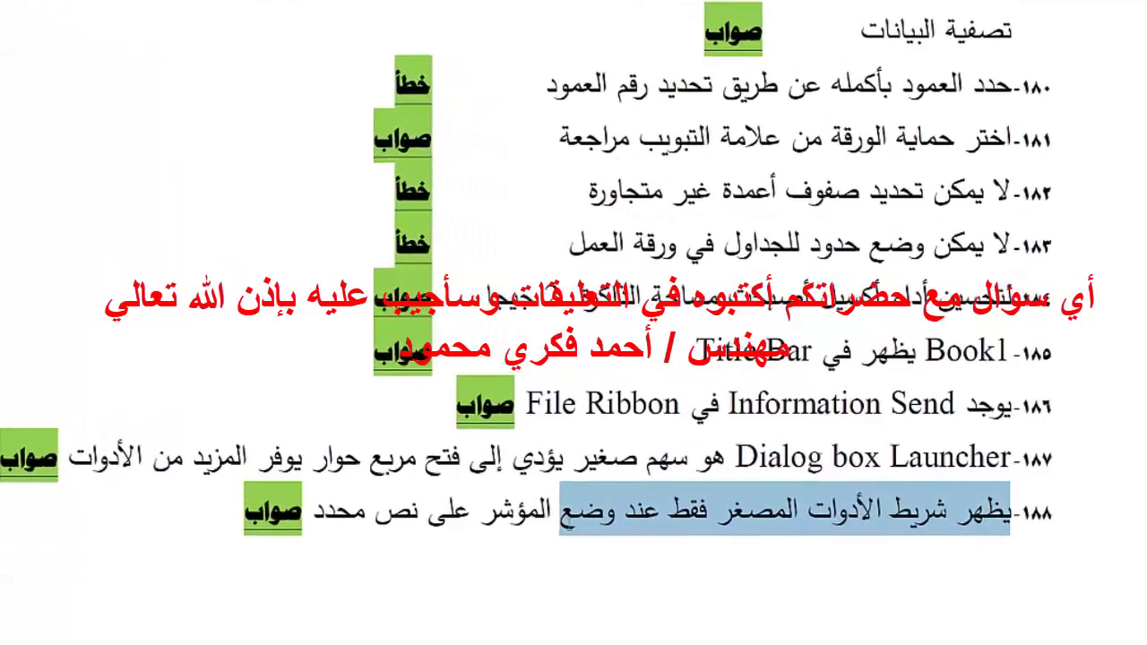
drag(561, 512, 341, 515)
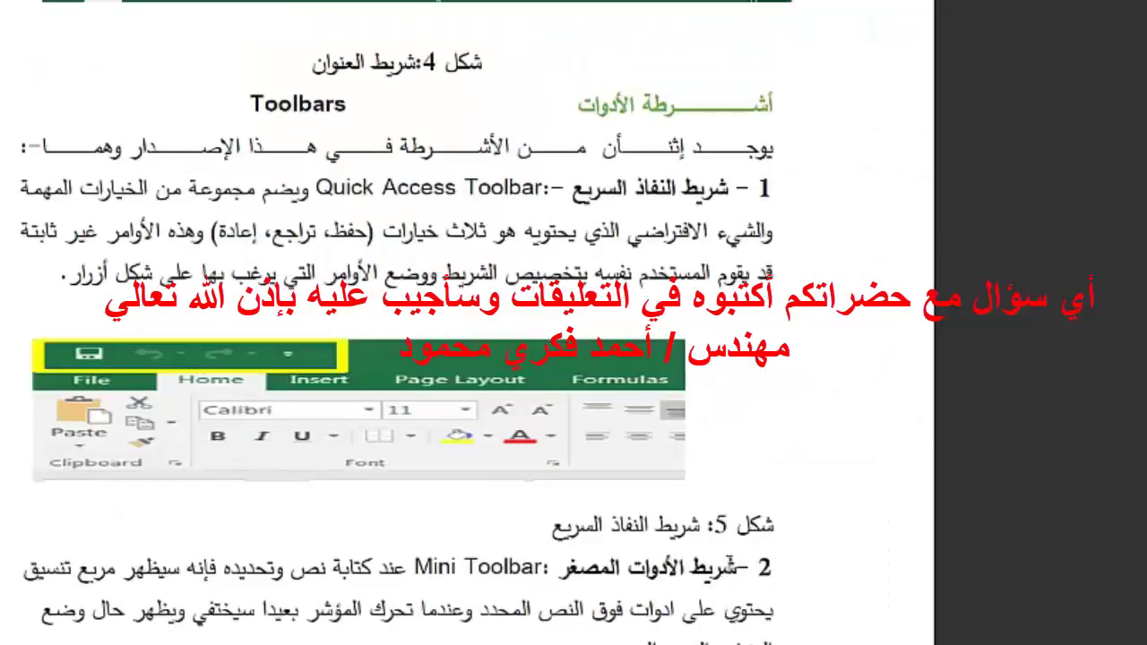
- Highlight the Mini Toolbar heading and key phrases of its description in the Toolbars section of the notes
drag(737, 567, 629, 567)
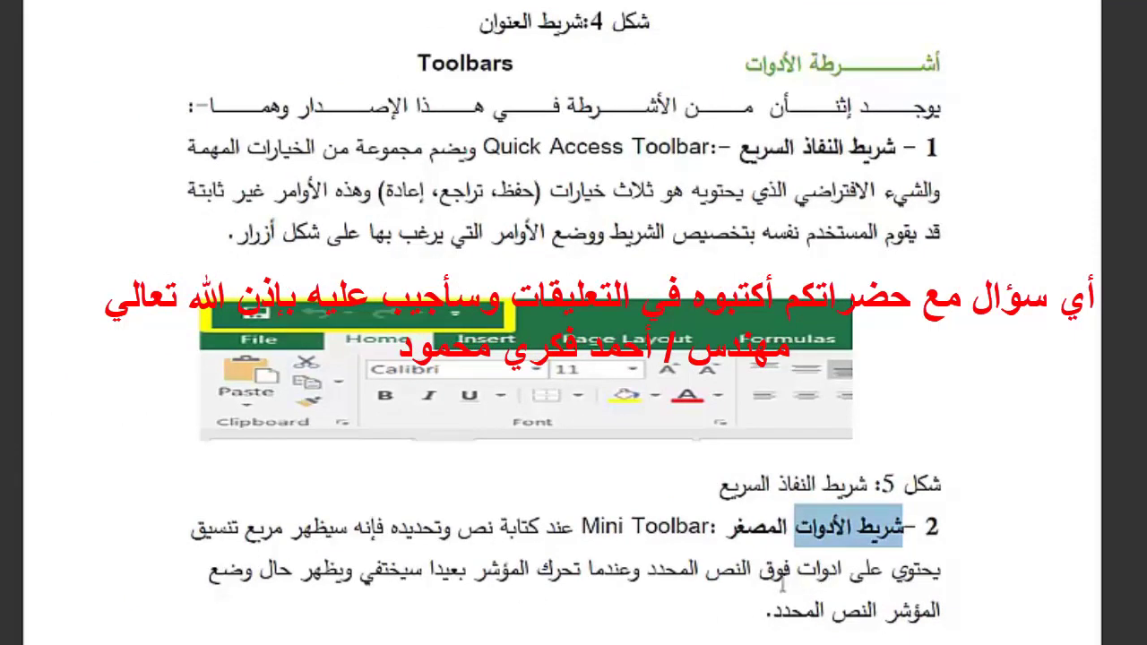
drag(580, 575, 210, 575)
drag(873, 613, 826, 618)
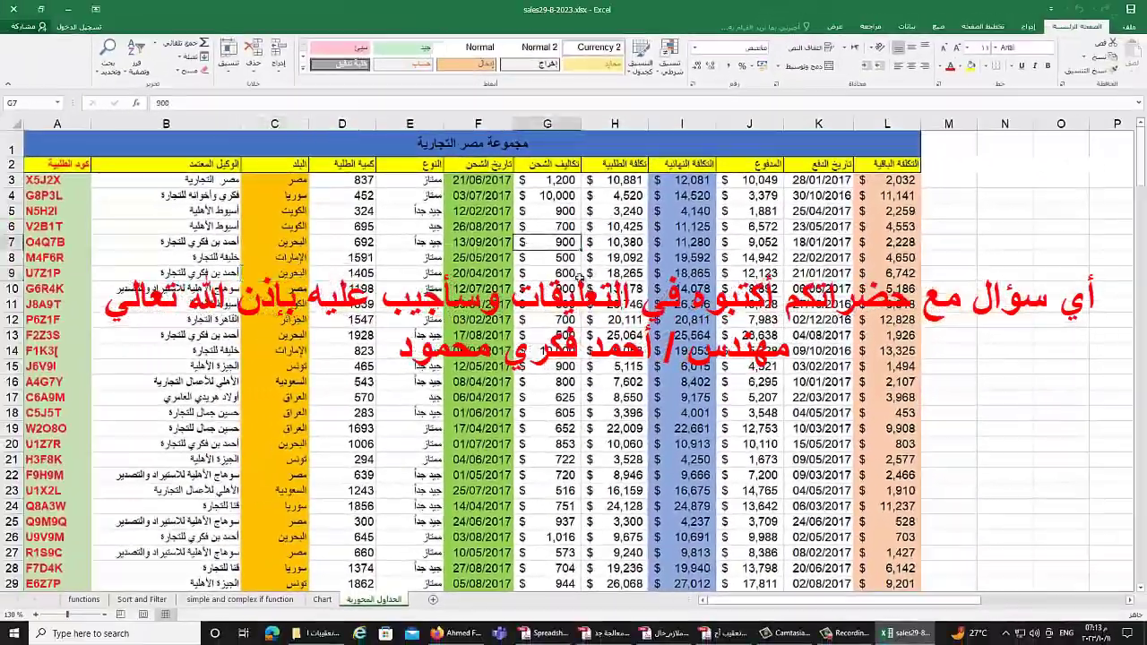
- In the Excel workbook, select the whole text inside cell B4 to bring up the mini toolbar
click(205, 196)
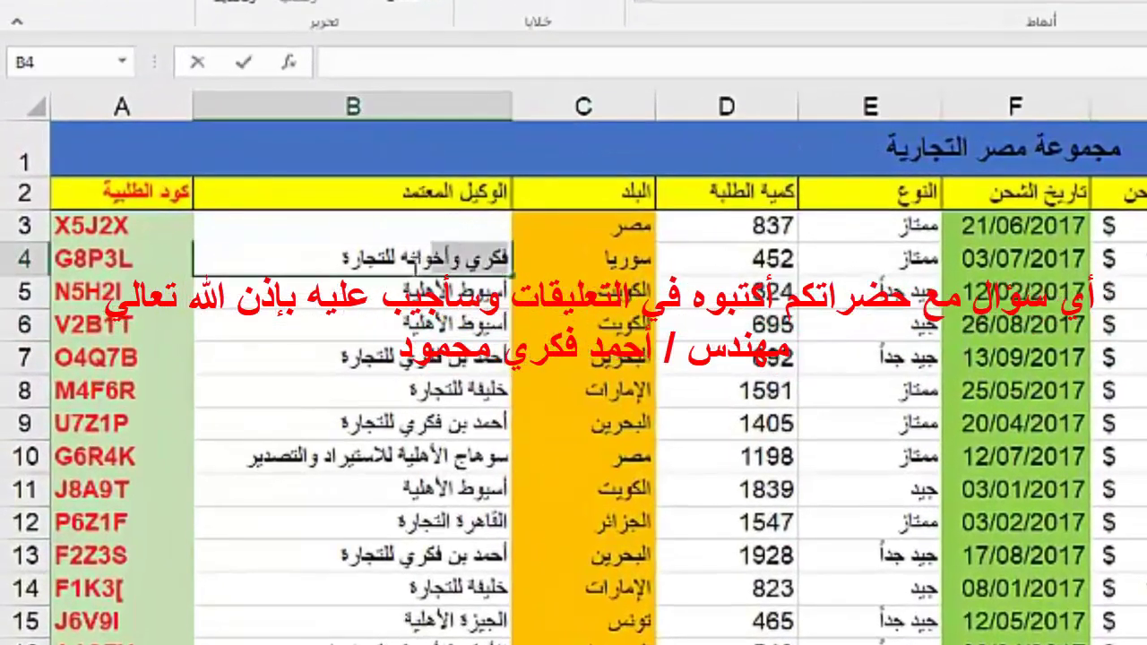
drag(434, 260, 344, 260)
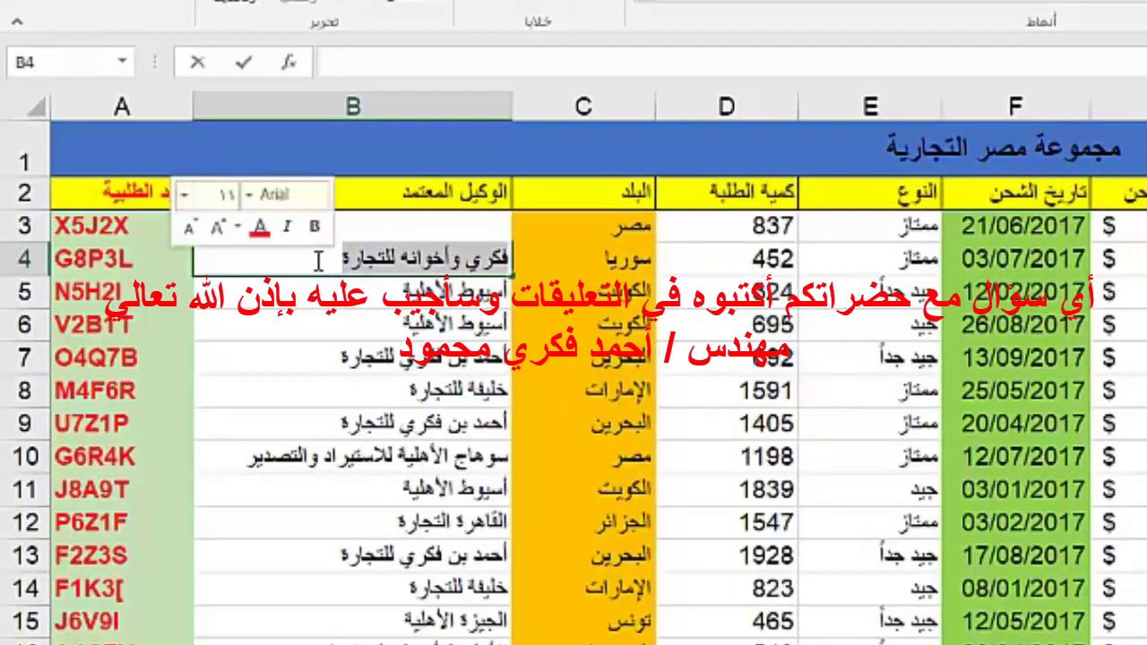
- Color the selected text in cell B4 red, increase its font size and commit the cell edit
click(260, 228)
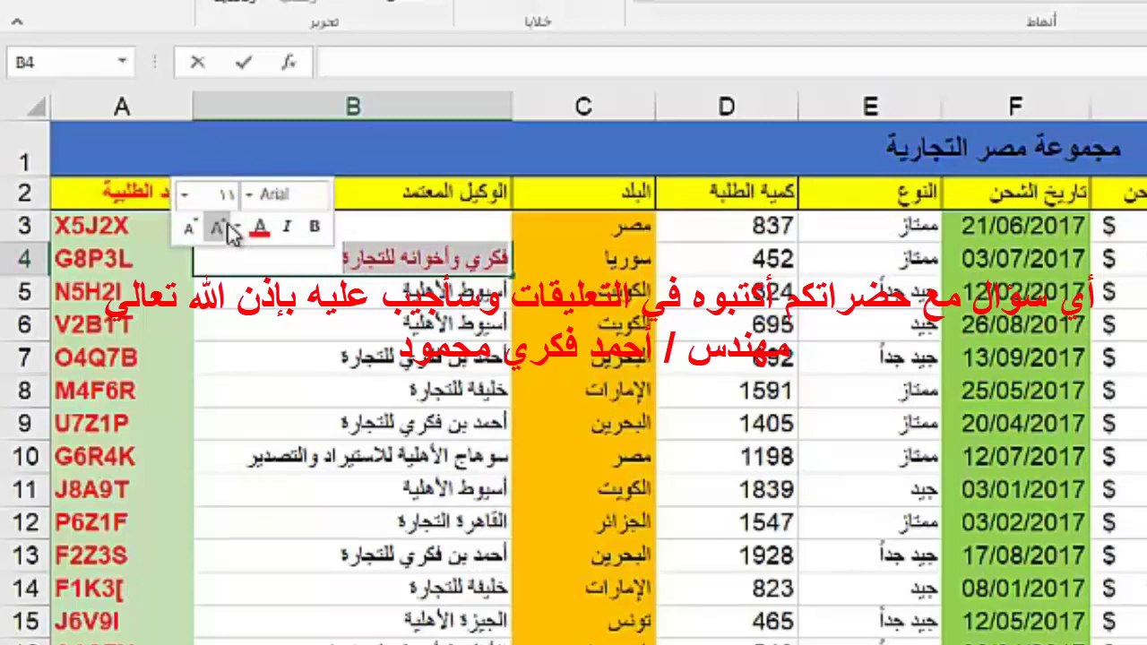
click(219, 227)
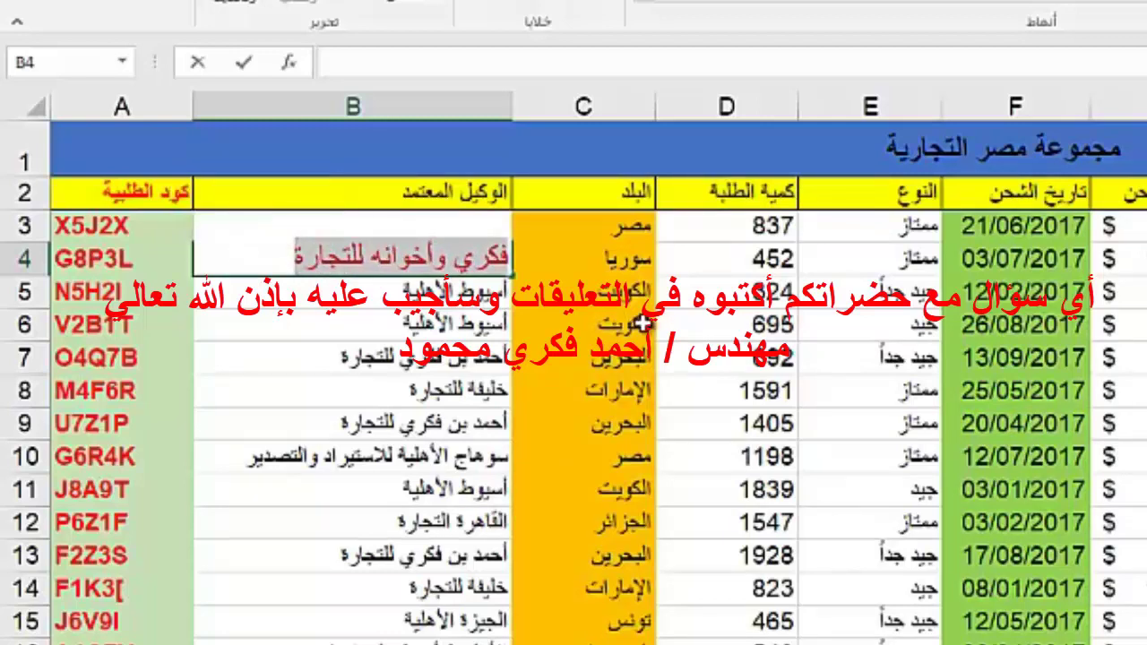
key(Return)
key(Down)
key(shift+Up)
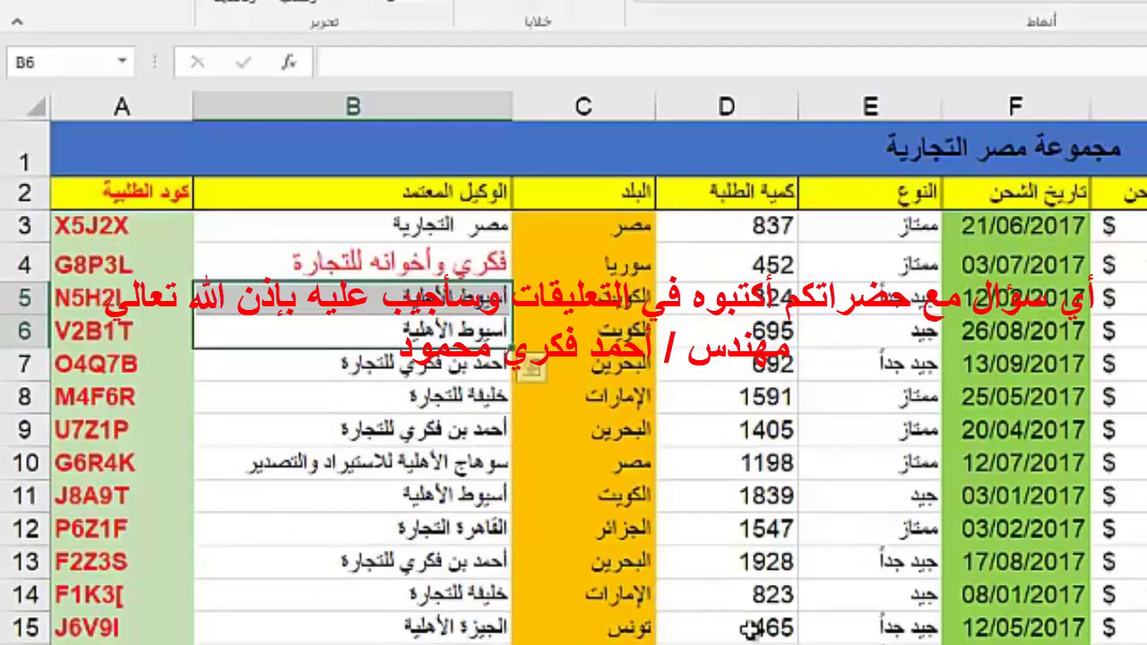
- Select the whole text inside cell B10 and format it bold with a green font color
click(464, 461)
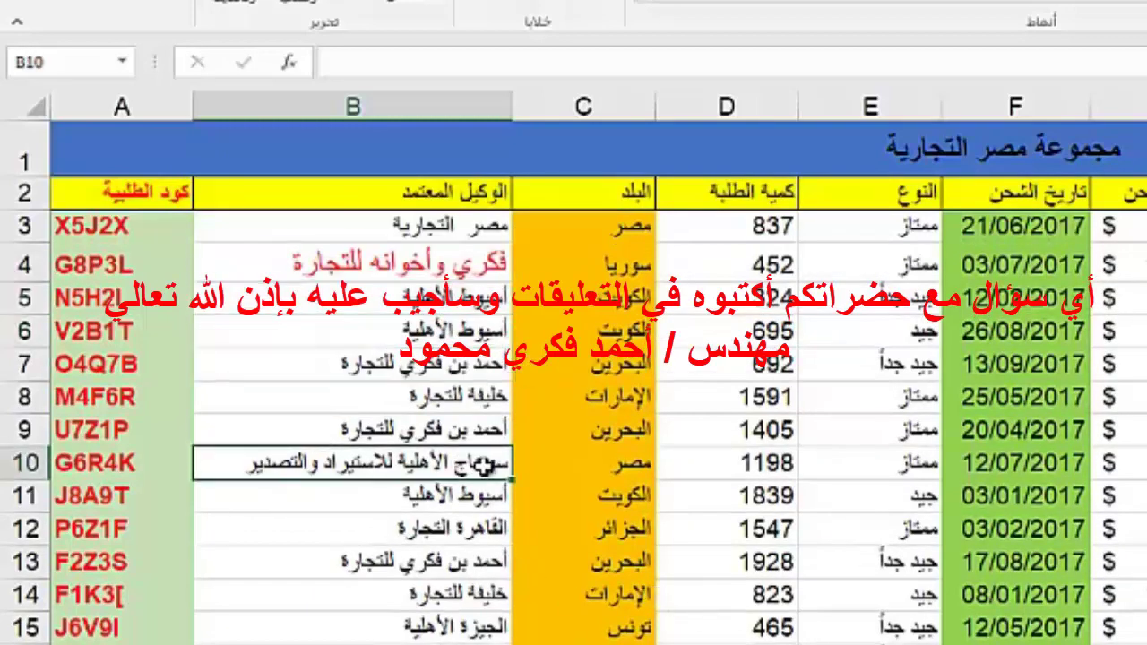
double_click(487, 462)
drag(504, 463, 247, 463)
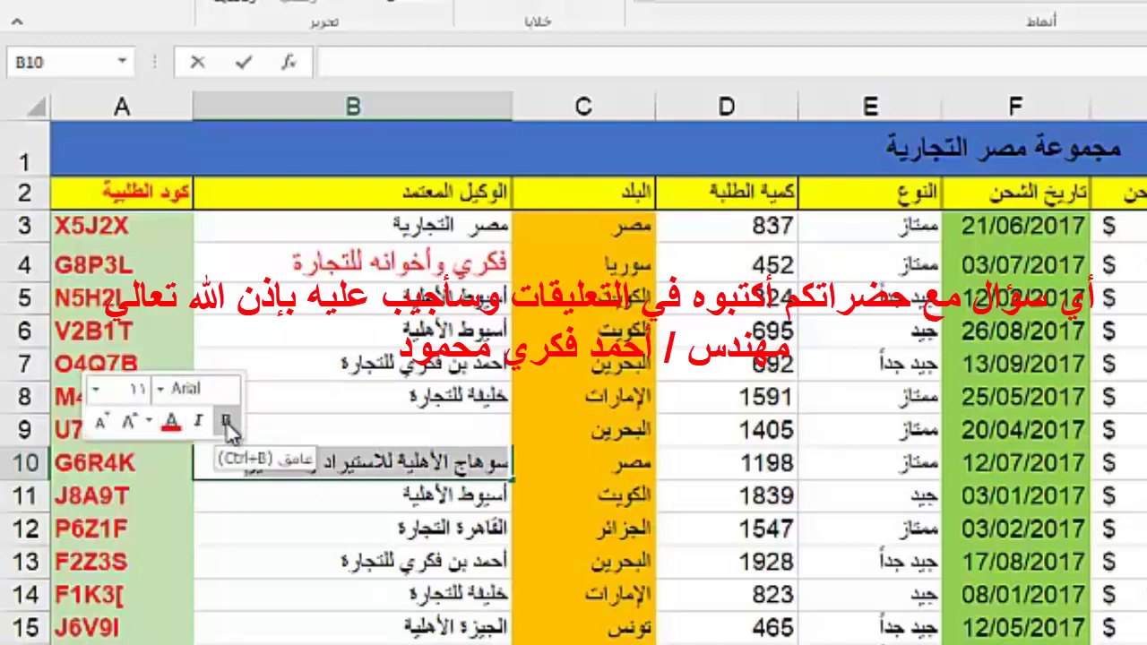
click(228, 421)
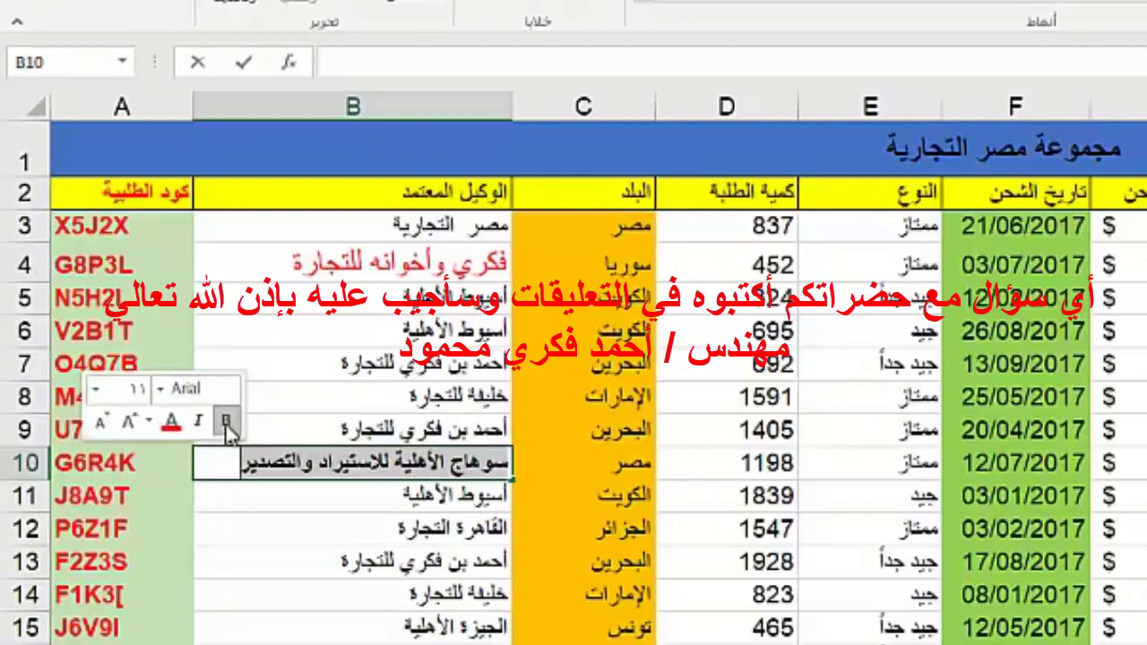
click(151, 422)
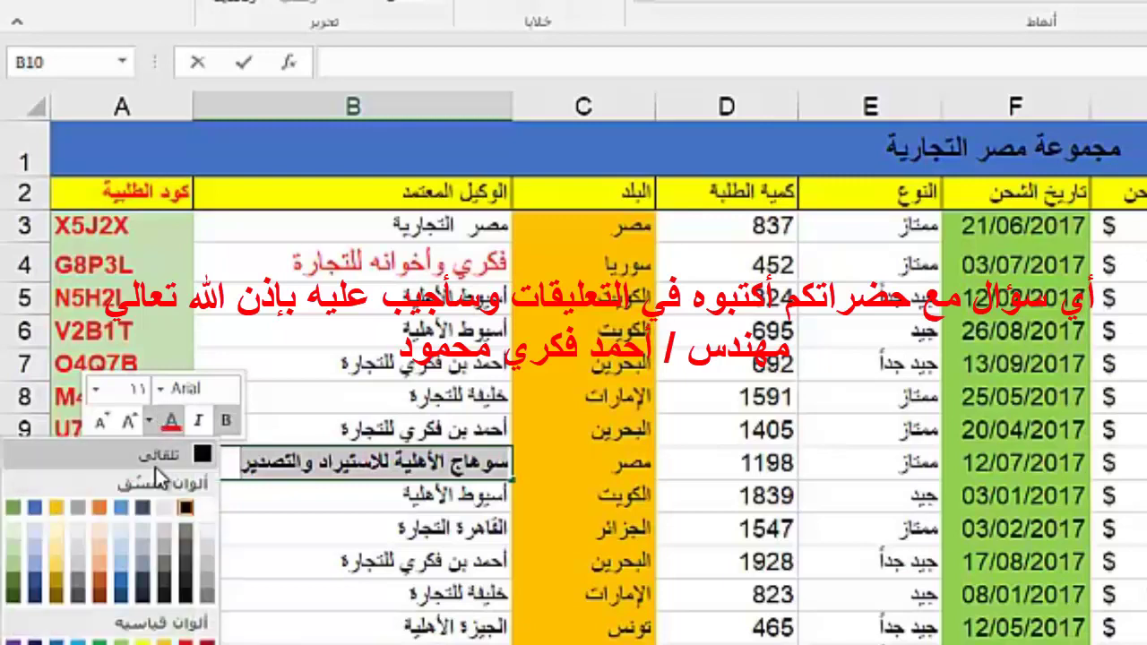
click(121, 640)
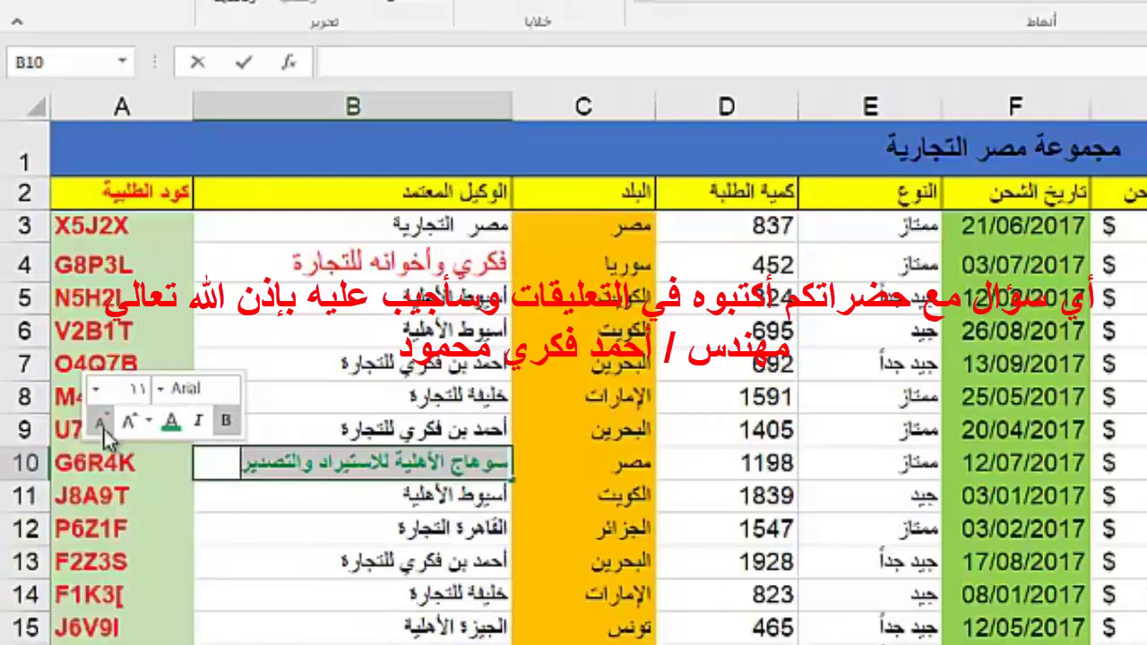
- Increase the text in cell B10 to font size 14, then look at the available fonts and deselect the text
key(Escape)
click(130, 422)
click(130, 421)
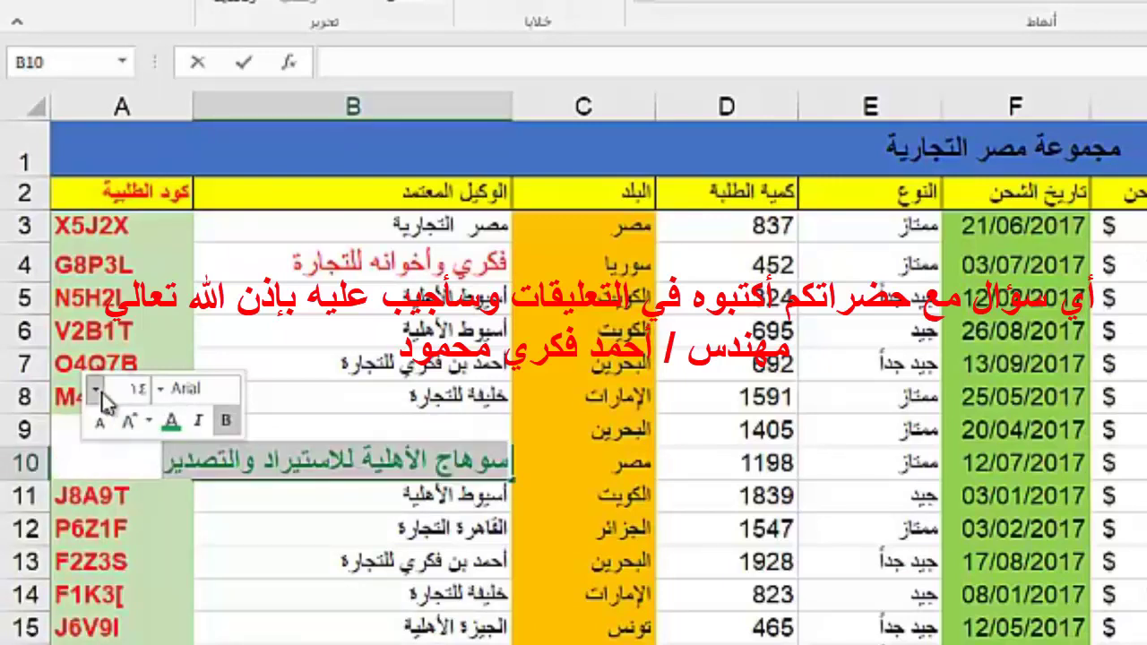
click(160, 388)
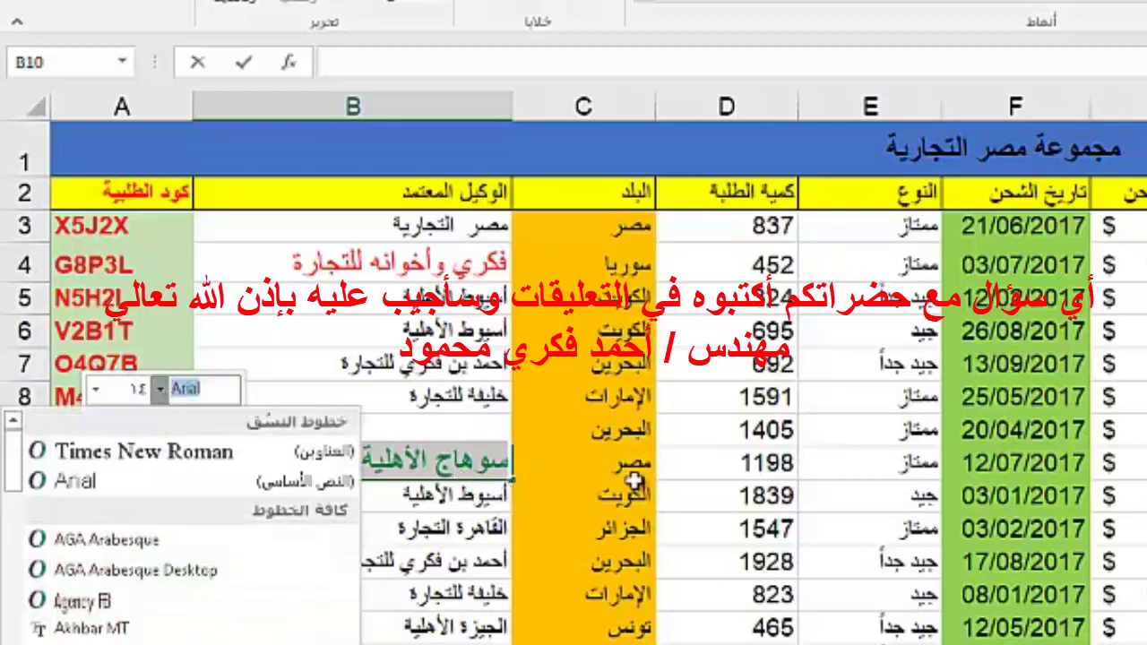
key(Escape)
click(431, 463)
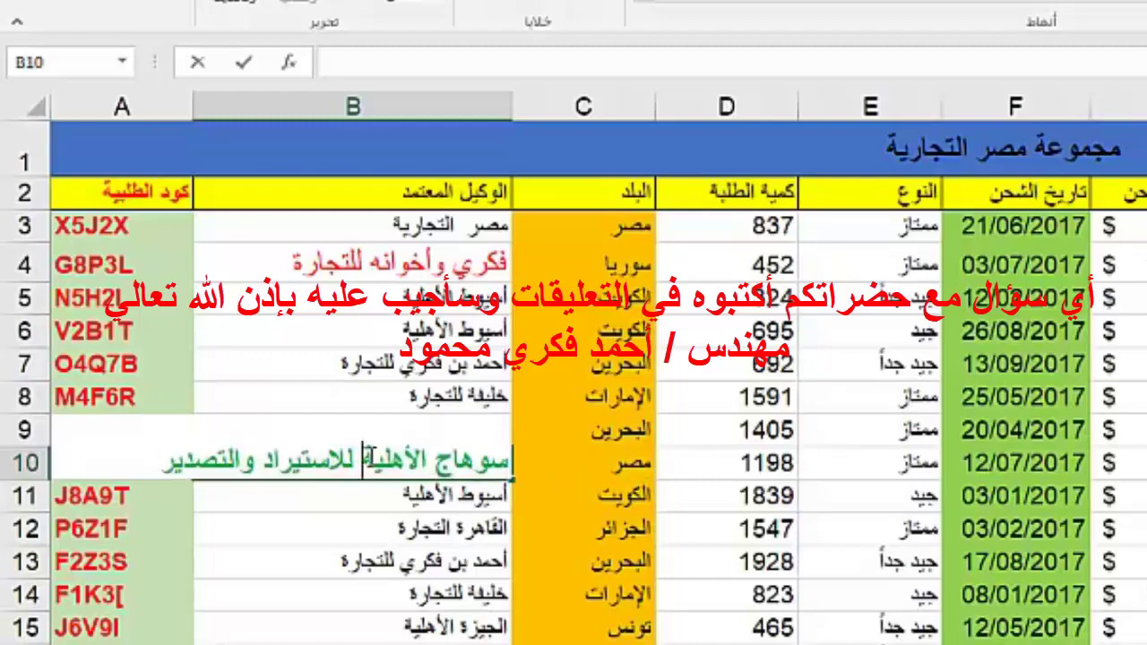